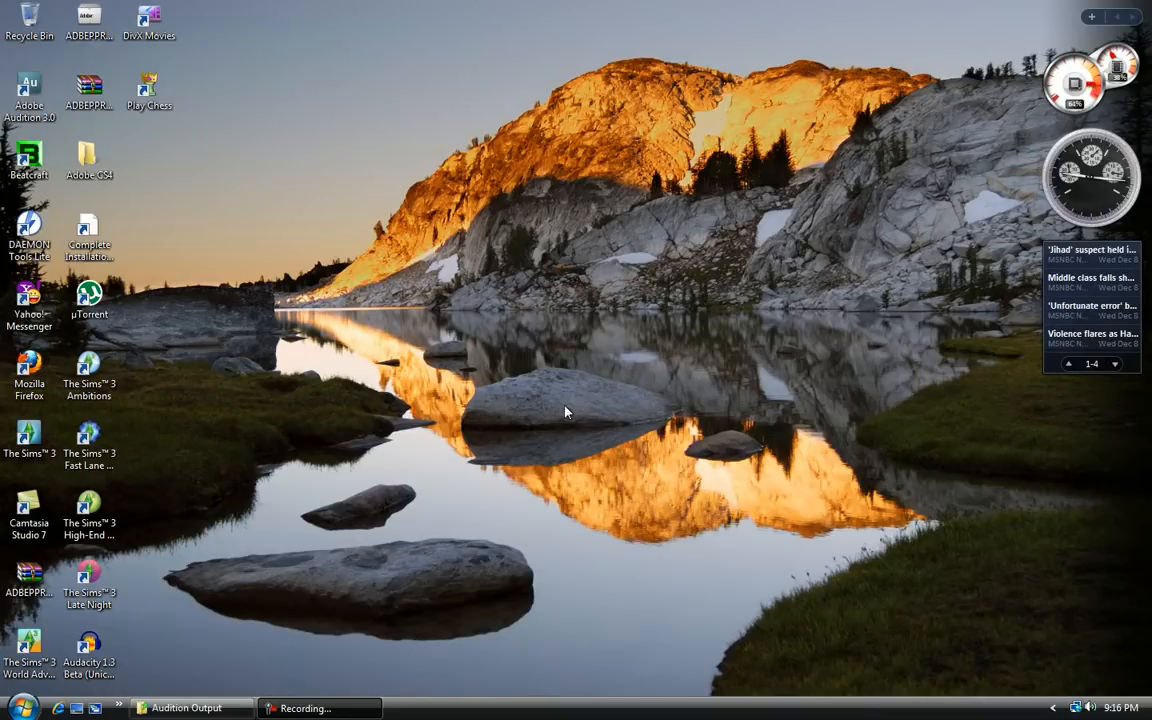
- Open Notepad, widen its window, write "camtasia", and close it without saving the text
{"action": "left_click", "coordinate": [22, 708]}
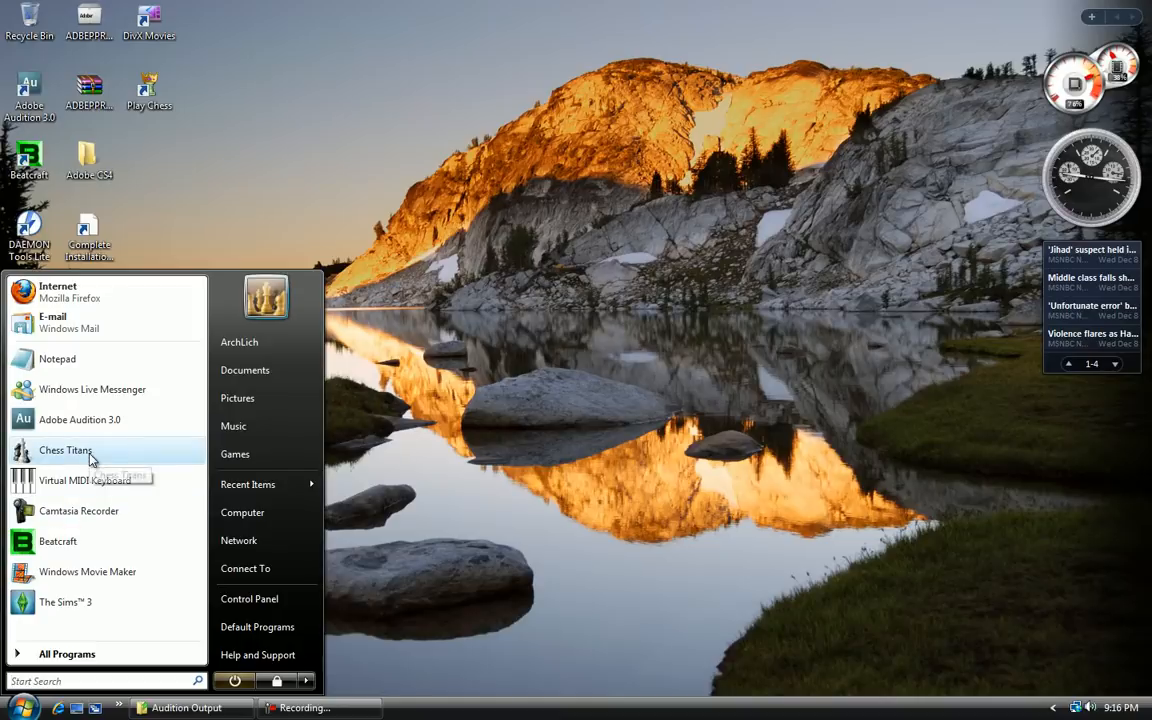
{"action": "left_click", "coordinate": [115, 360]}
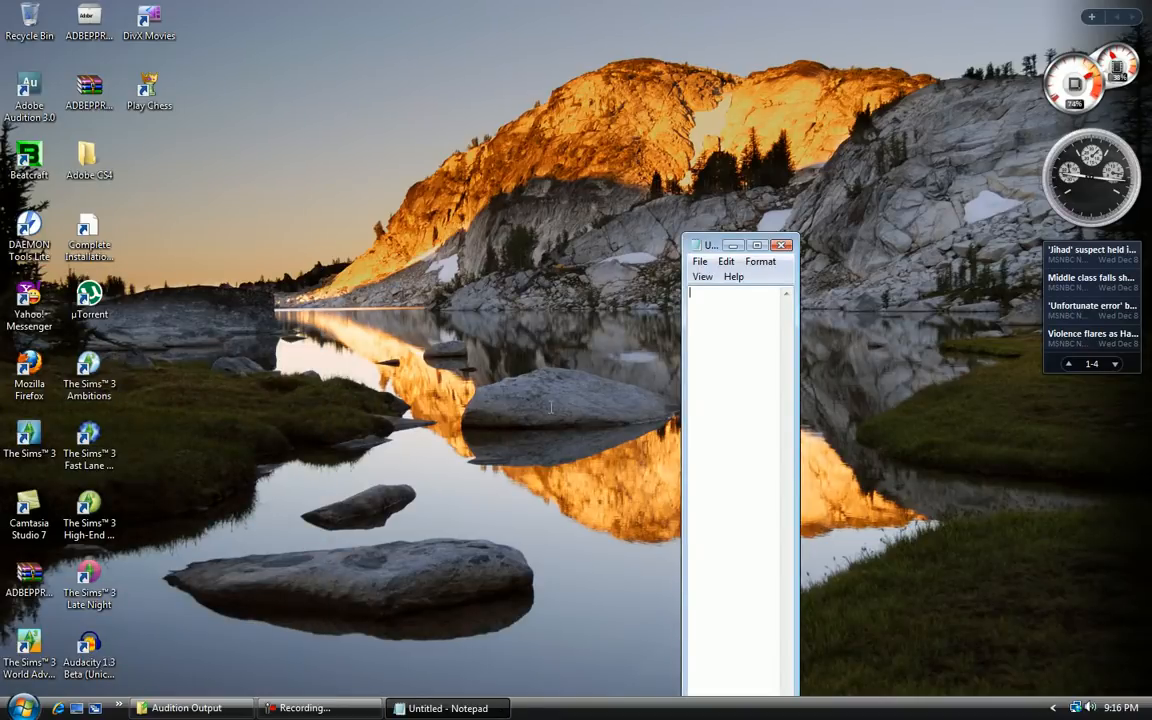
{"action": "left_click_drag", "start_coordinate": [683, 380], "coordinate": [252, 380]}
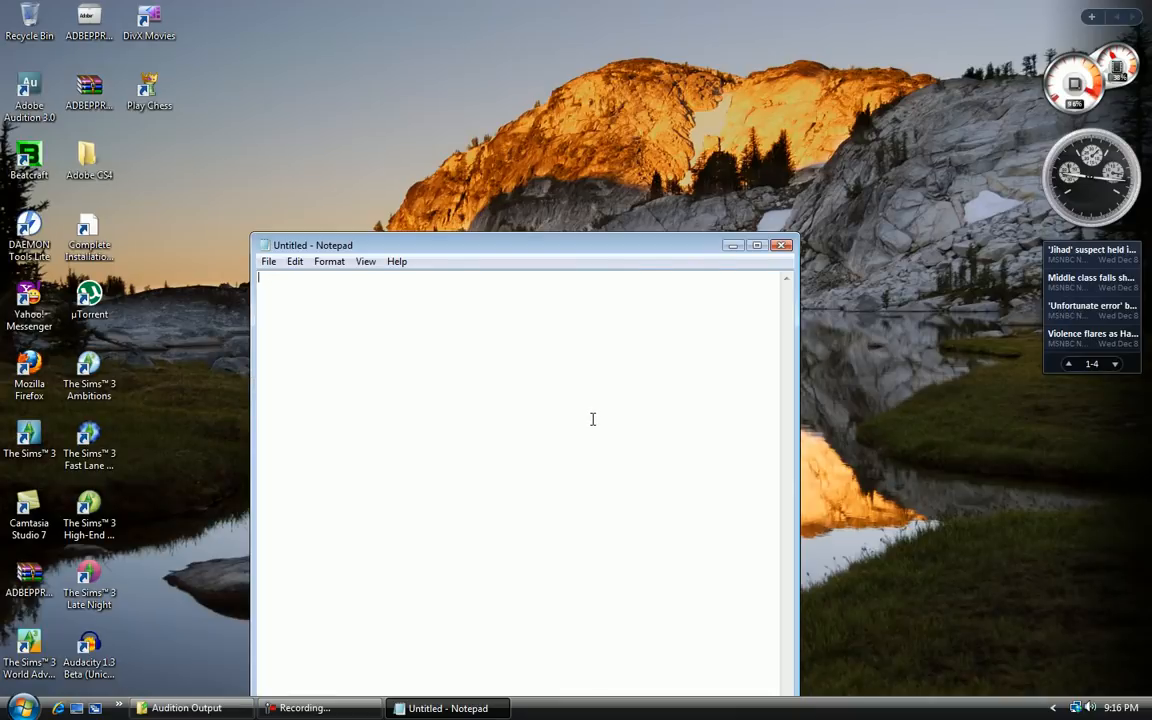
{"action": "type", "text": "camta"}
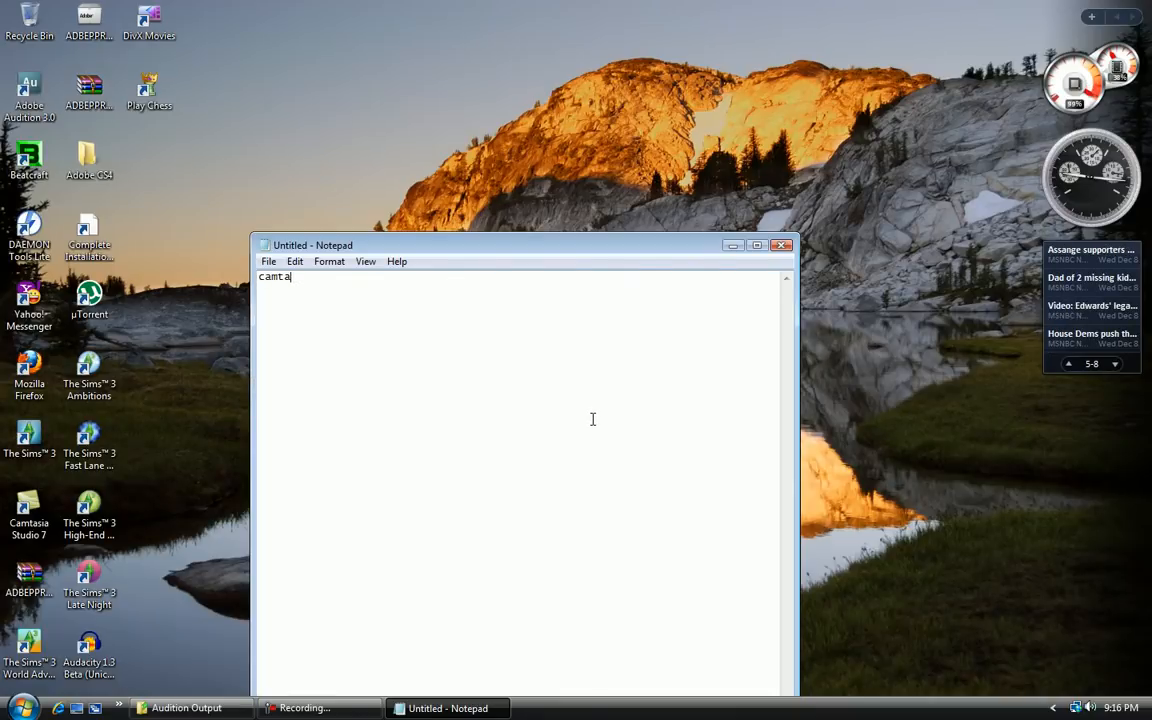
{"action": "type", "text": "sia"}
{"action": "left_click", "coordinate": [781, 245]}
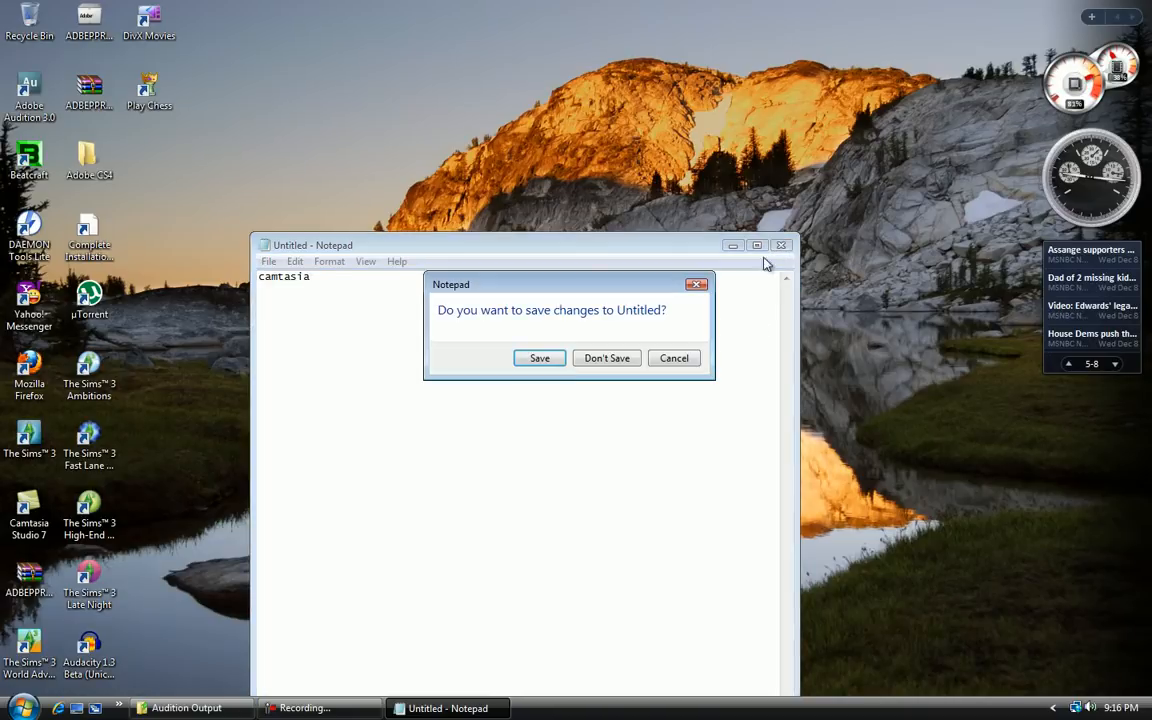
{"action": "left_click", "coordinate": [617, 358]}
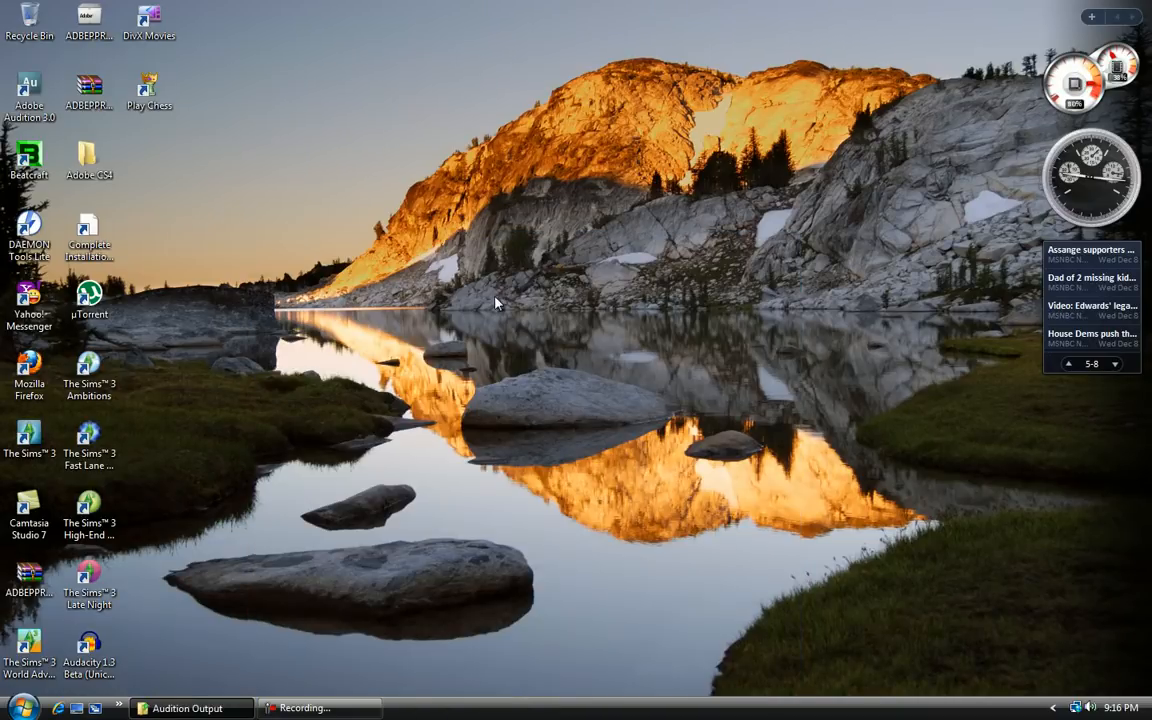
- Launch Acoustica Beatcraft and start a new project with the default properties and the Hip Hop 1 Kit
{"action": "double_click", "coordinate": [29, 155]}
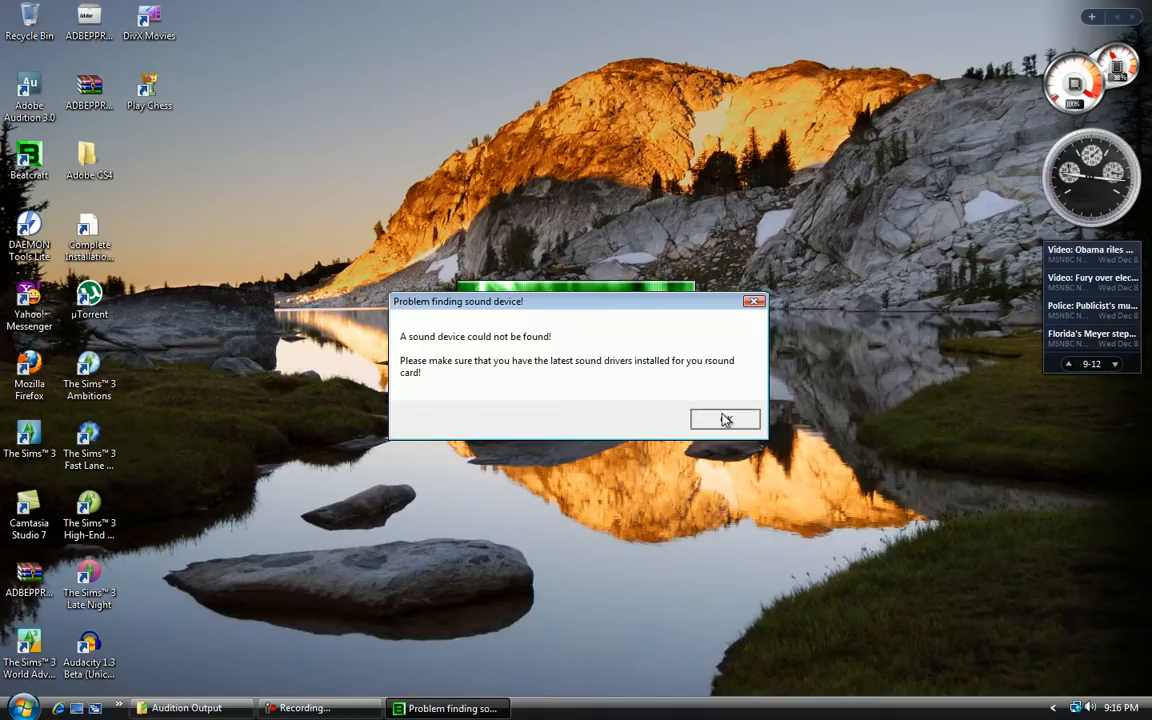
{"action": "left_click", "coordinate": [725, 420]}
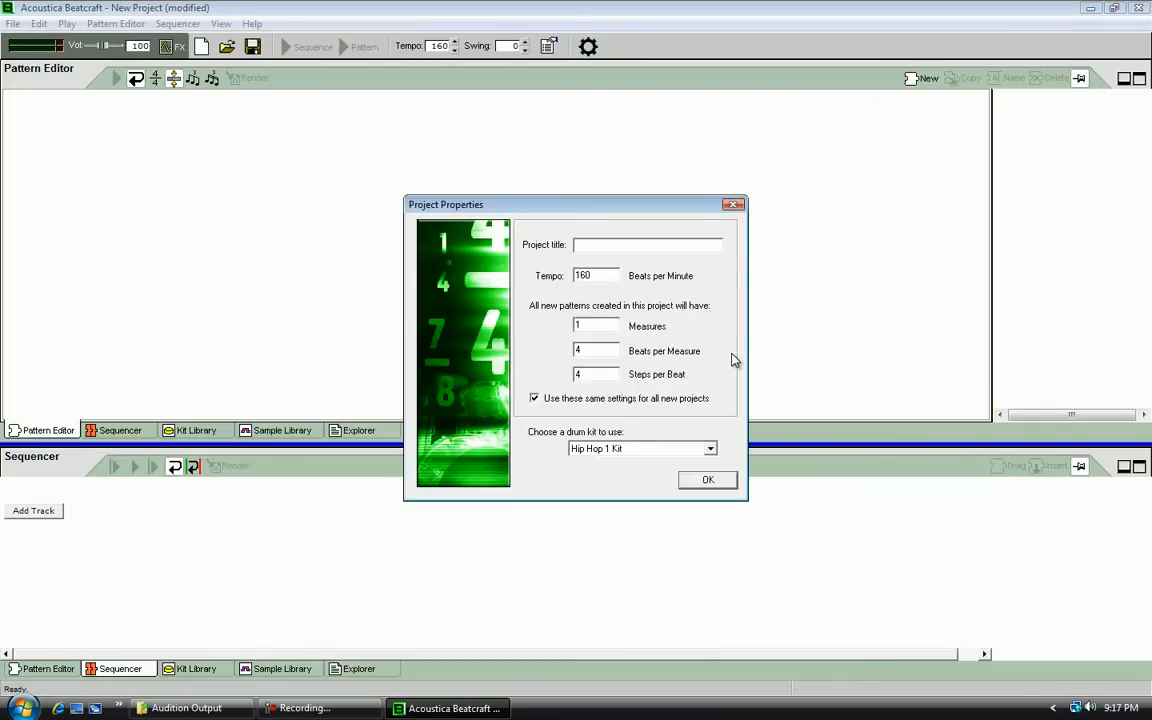
{"action": "double_click", "coordinate": [604, 326]}
{"action": "left_click", "coordinate": [712, 450]}
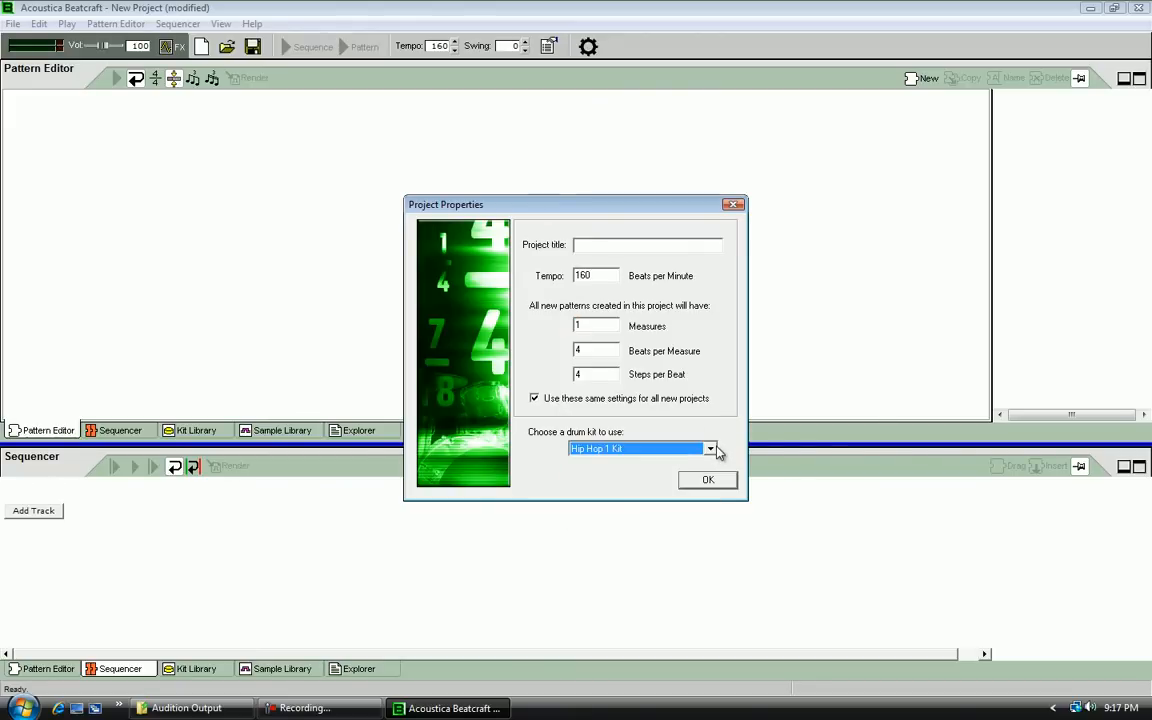
{"action": "left_click", "coordinate": [711, 449]}
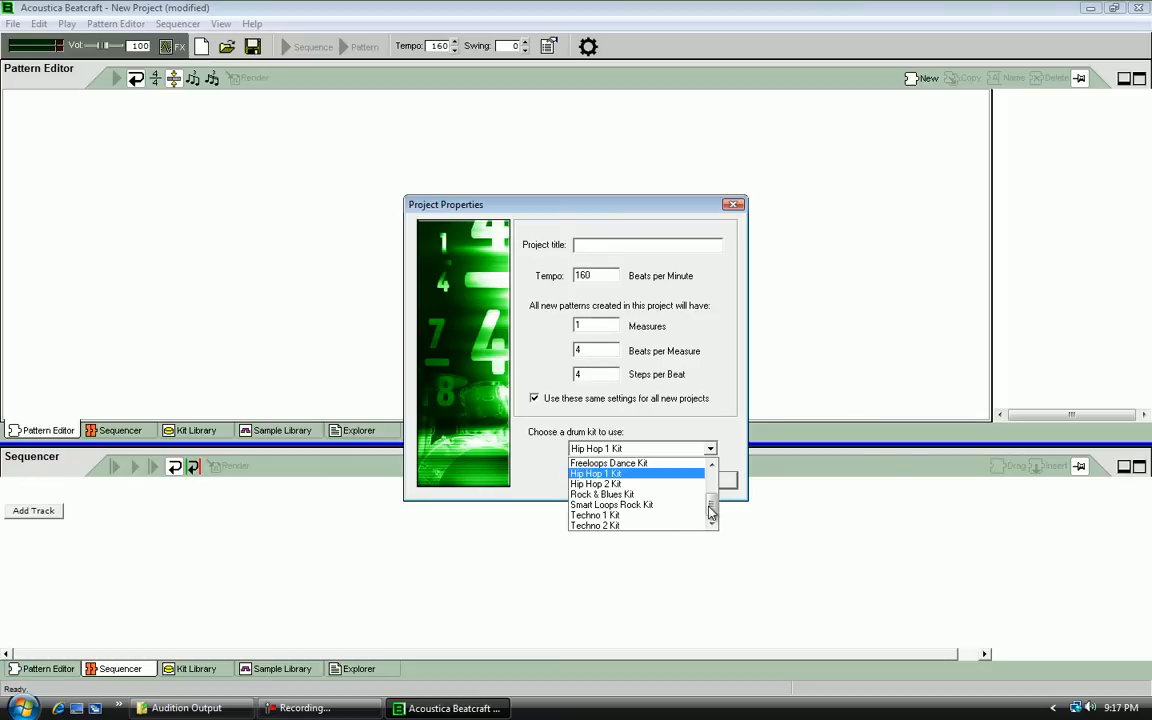
{"action": "mouse_move", "coordinate": [711, 512]}
{"action": "left_mouse_down"}
{"action": "mouse_move", "coordinate": [713, 485]}
{"action": "mouse_move", "coordinate": [714, 515]}
{"action": "mouse_move", "coordinate": [713, 495]}
{"action": "left_mouse_up"}
{"action": "left_click", "coordinate": [720, 420]}
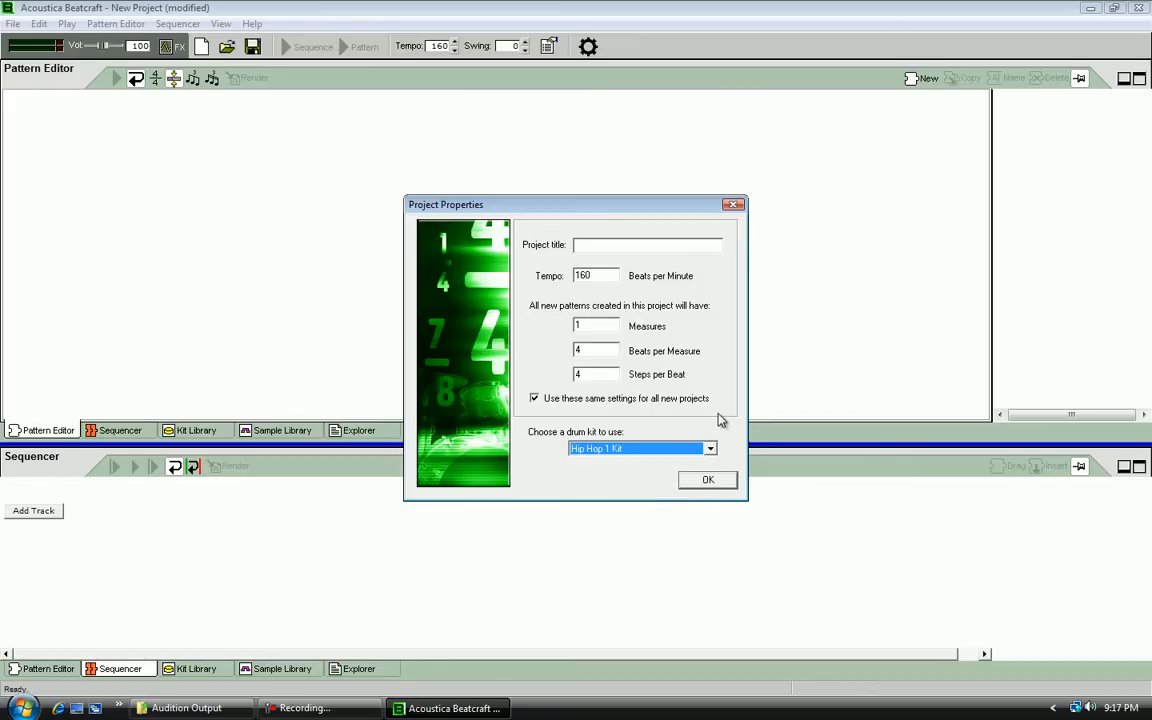
{"action": "left_click", "coordinate": [733, 206]}
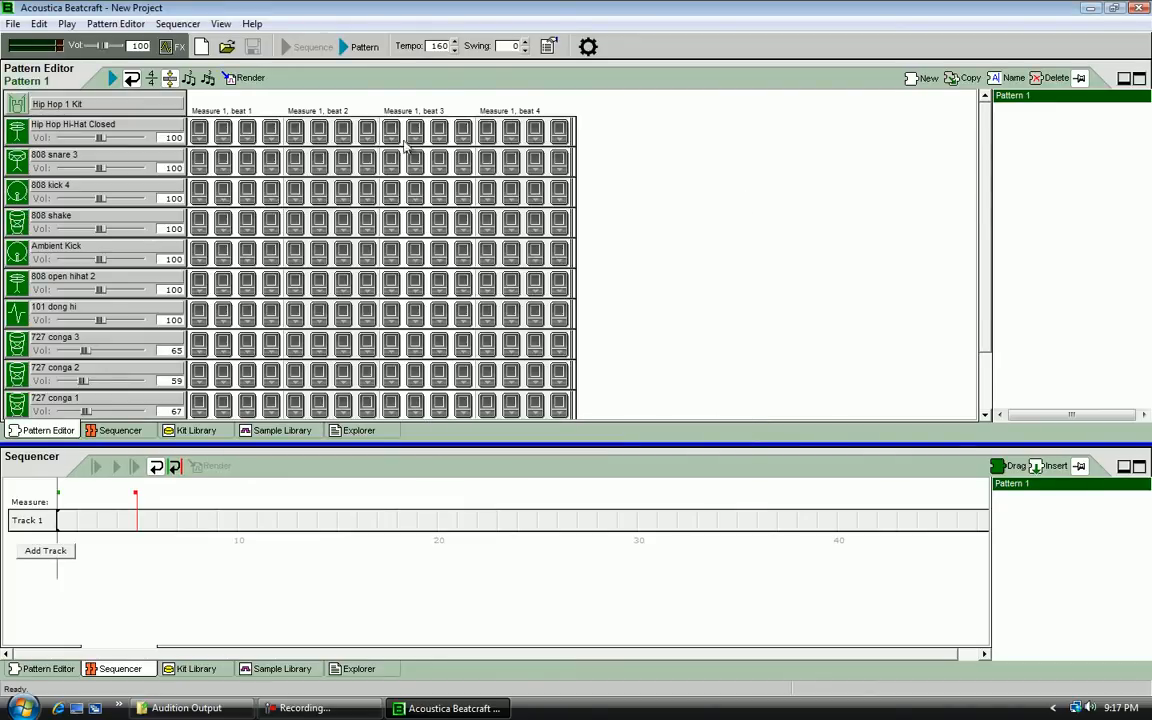
- Open the existing project "Leave Out All The Rest" from the Projects folder
{"action": "left_click", "coordinate": [13, 23]}
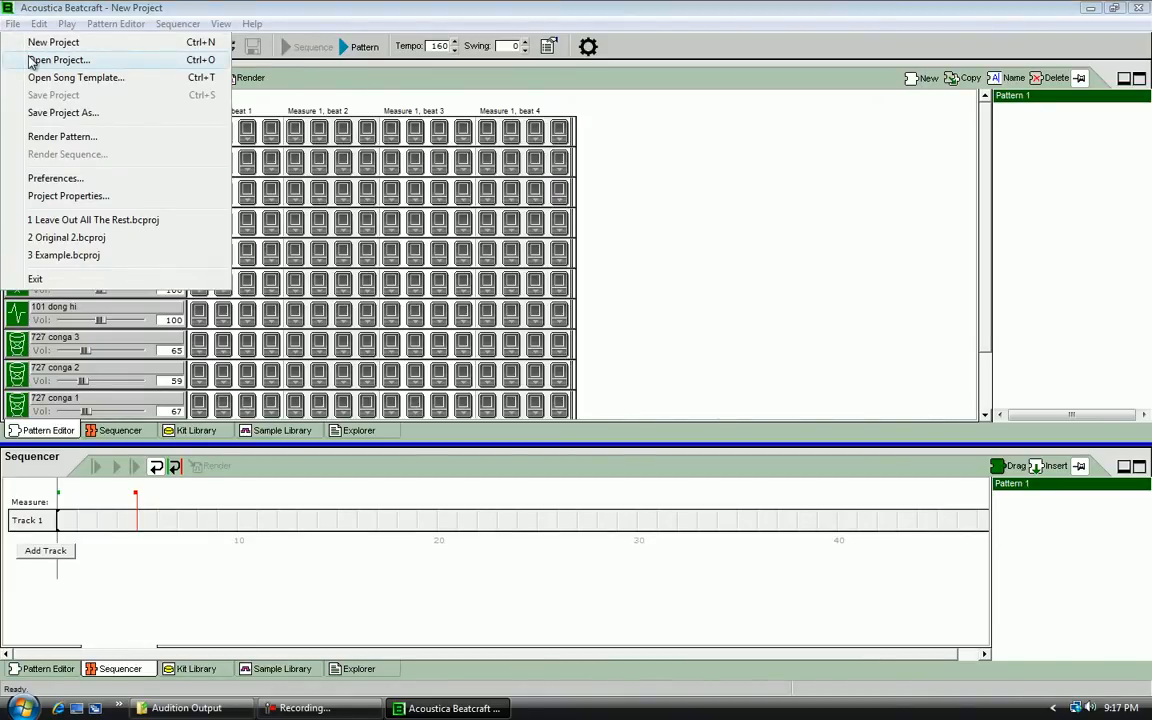
{"action": "left_click", "coordinate": [31, 62]}
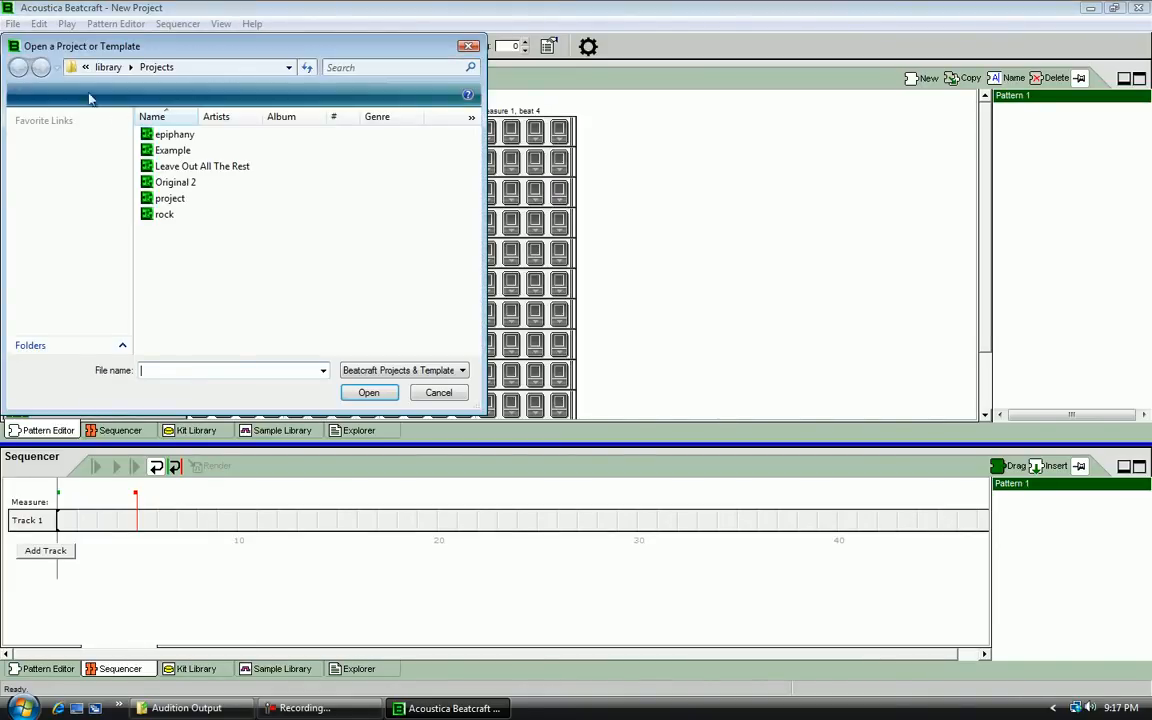
{"action": "left_click", "coordinate": [188, 168]}
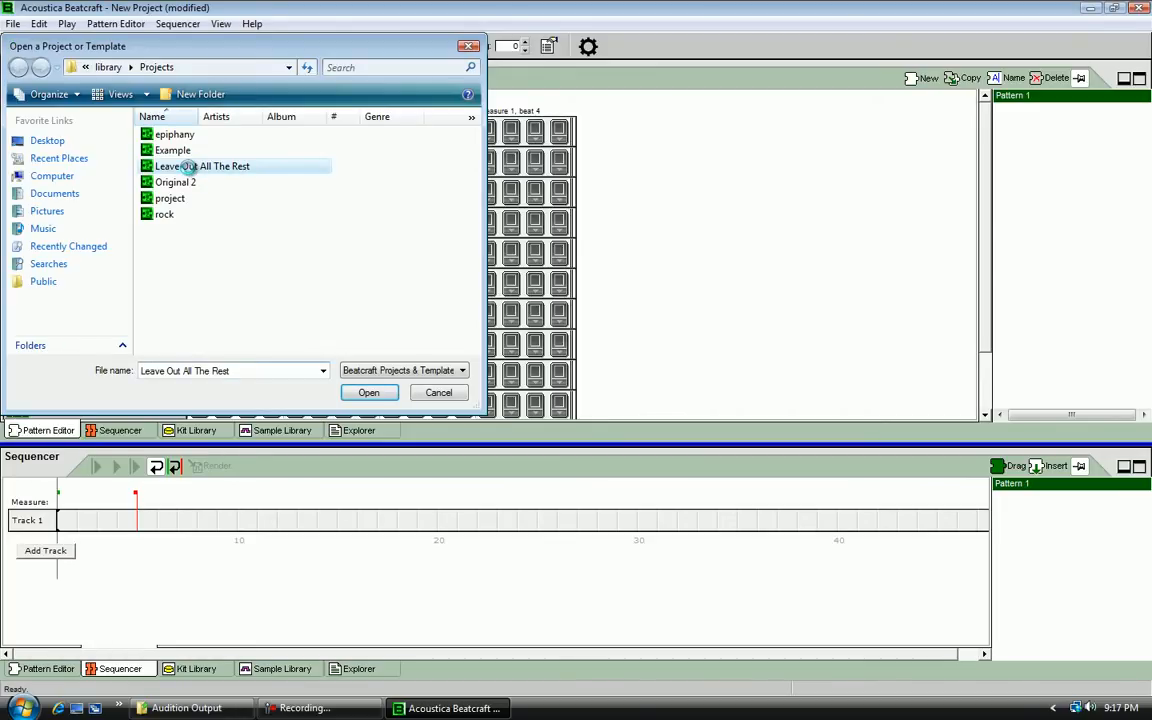
{"action": "double_click", "coordinate": [188, 168]}
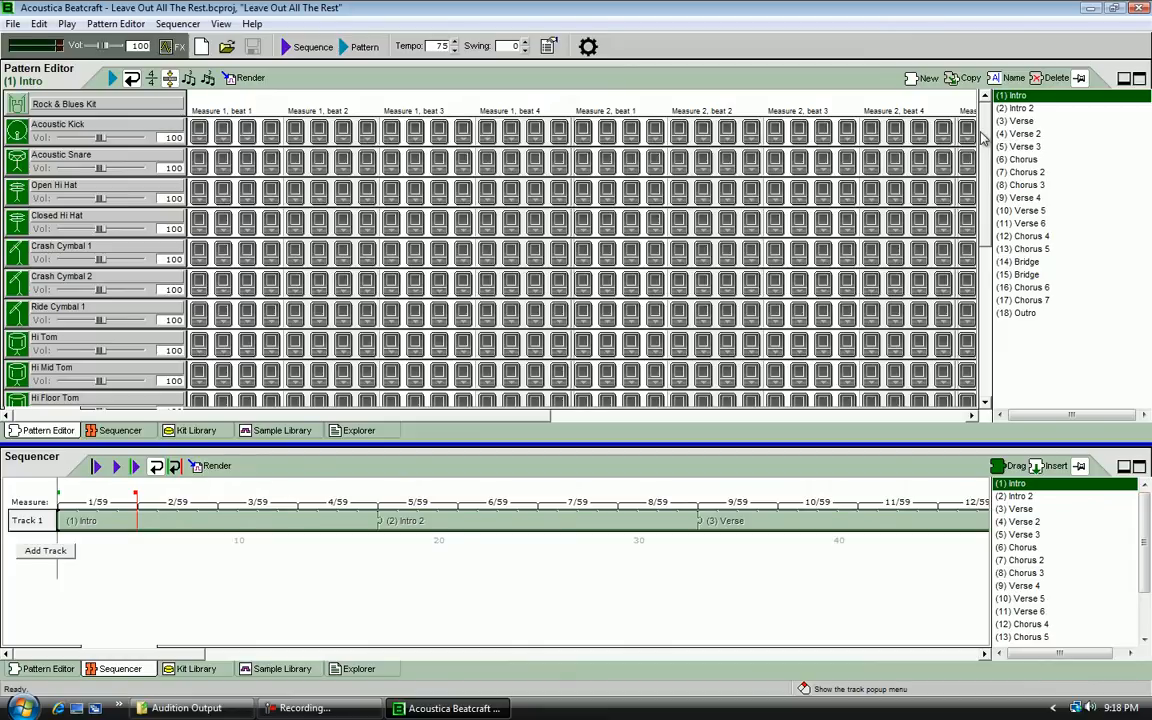
- Select the Intro 2 pattern, view its drum tracks, play the pattern and stop the playback
{"action": "scroll", "coordinate": [988, 147], "scroll_direction": "down", "scroll_amount": 3}
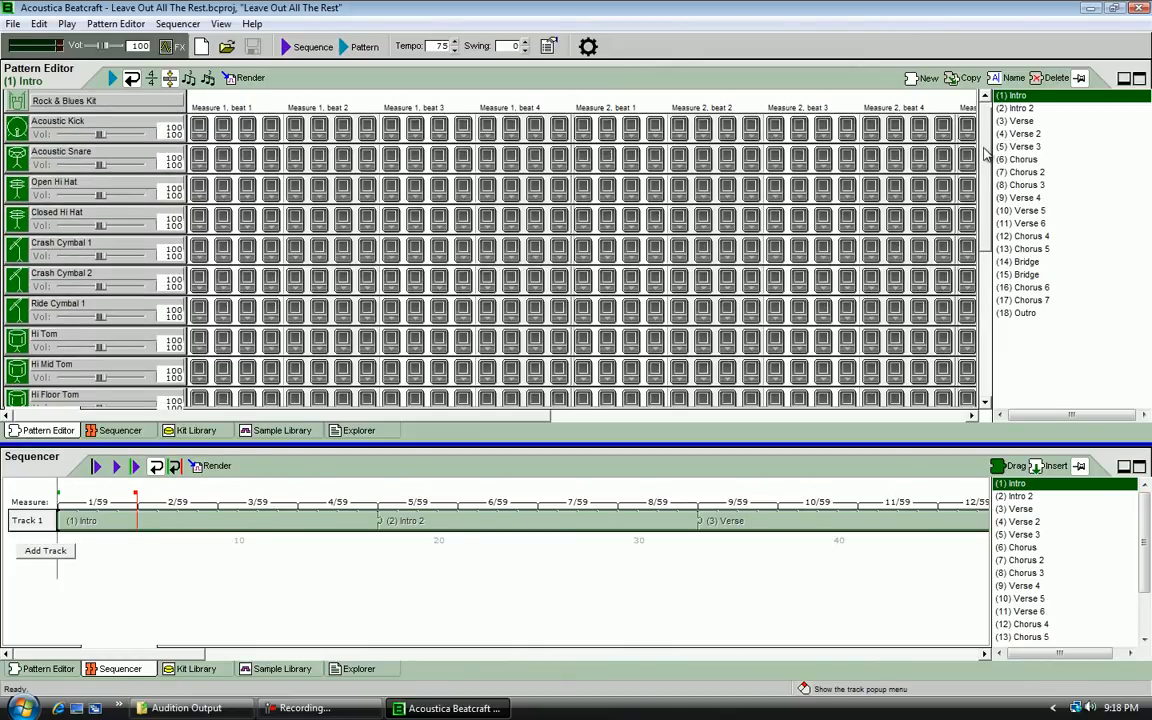
{"action": "left_click_drag", "start_coordinate": [975, 197], "coordinate": [988, 123]}
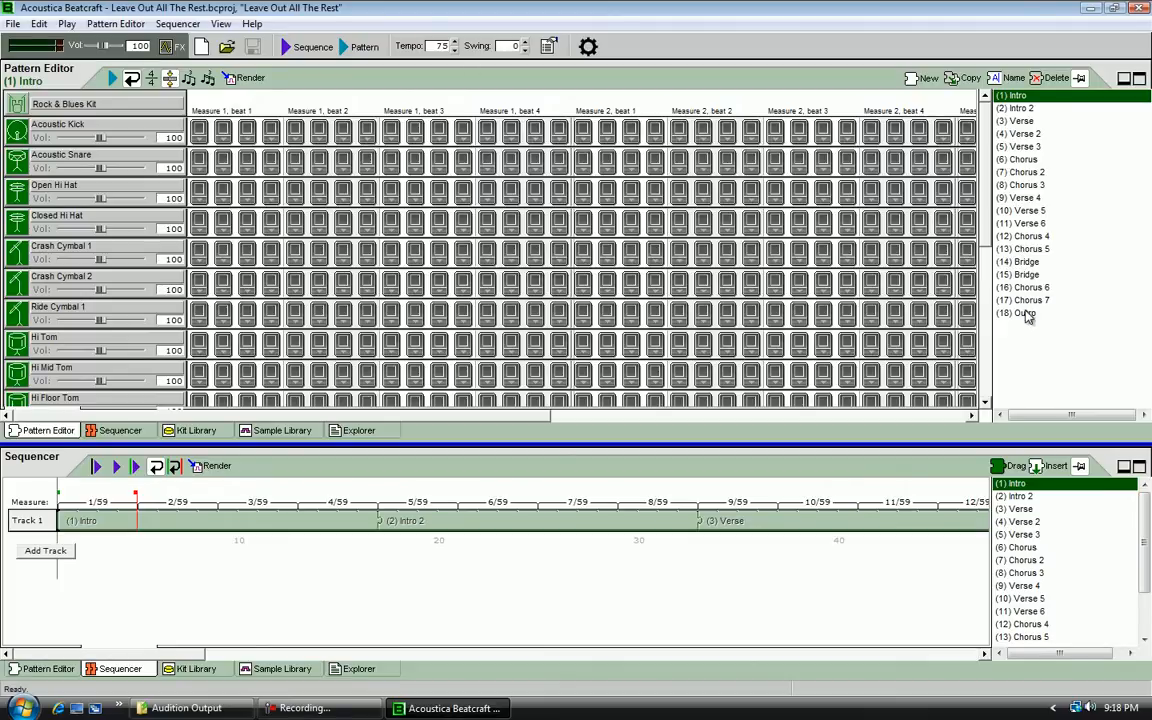
{"action": "left_click", "coordinate": [1019, 109]}
{"action": "scroll", "coordinate": [985, 197], "scroll_direction": "down", "scroll_amount": 1}
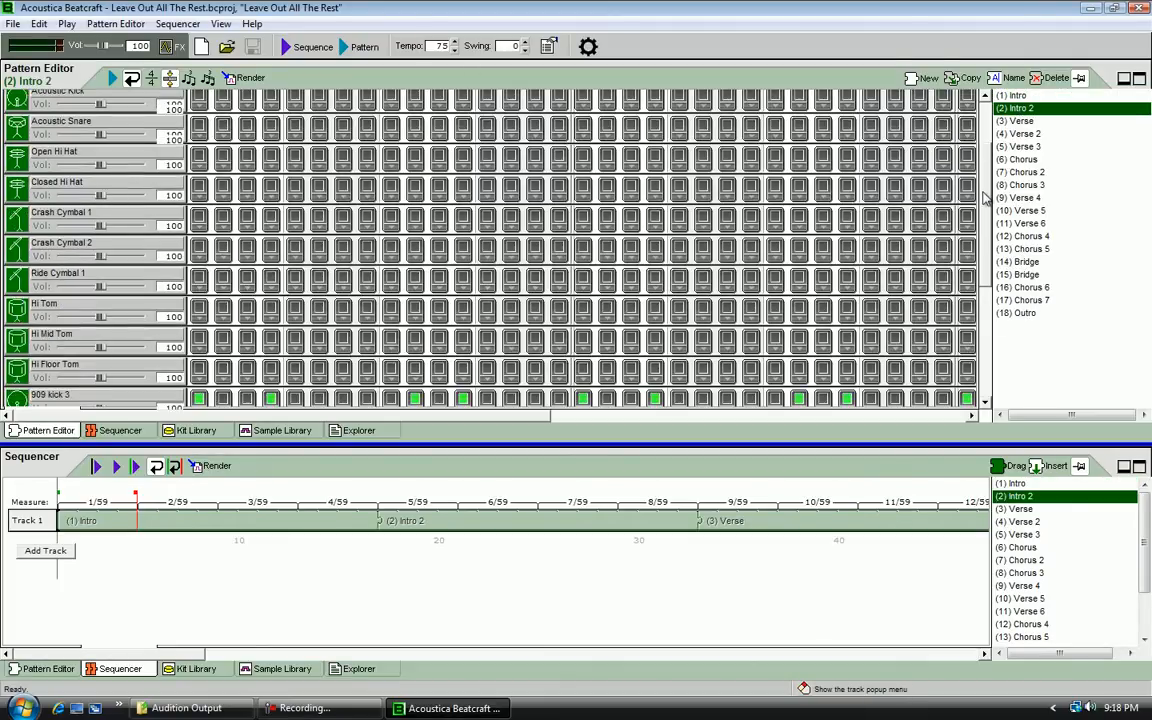
{"action": "scroll", "coordinate": [985, 200], "scroll_direction": "down", "scroll_amount": 7}
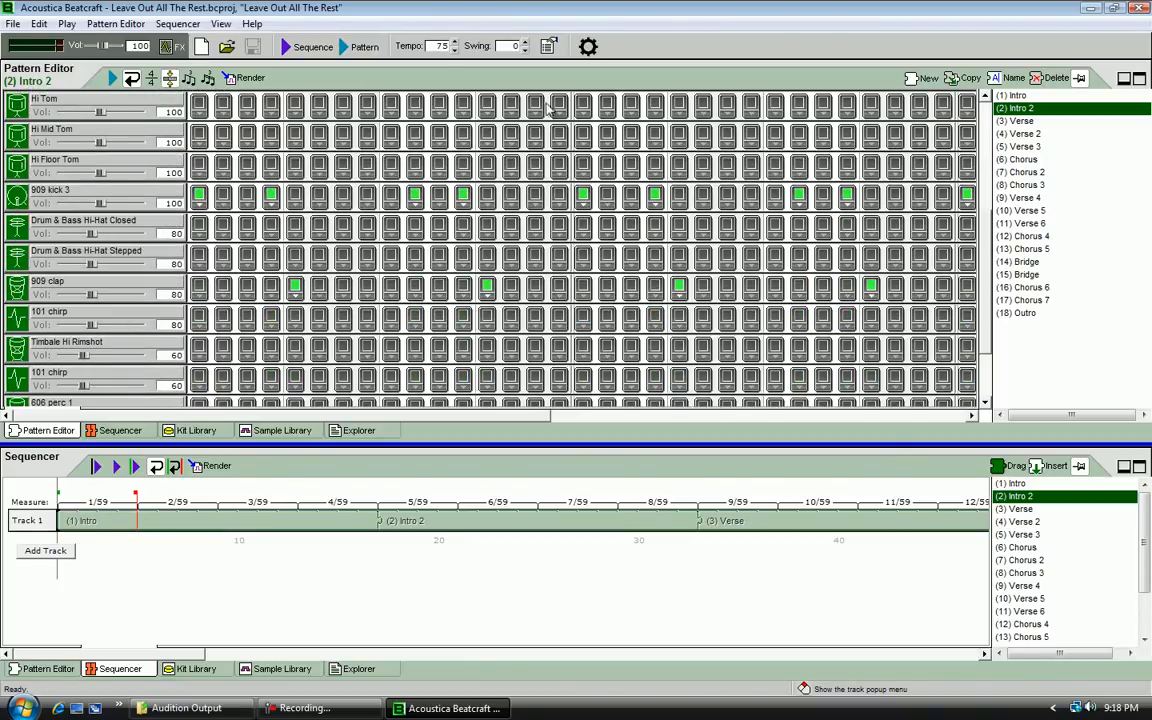
{"action": "left_click", "coordinate": [361, 47]}
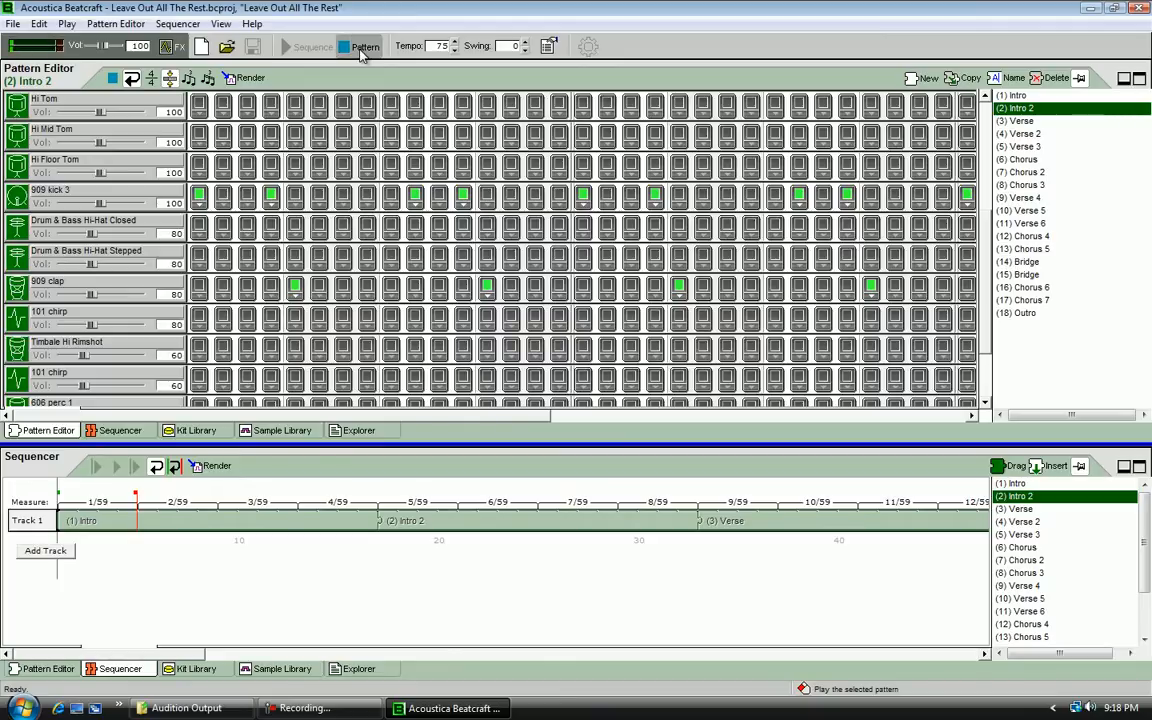
{"action": "left_click", "coordinate": [362, 47]}
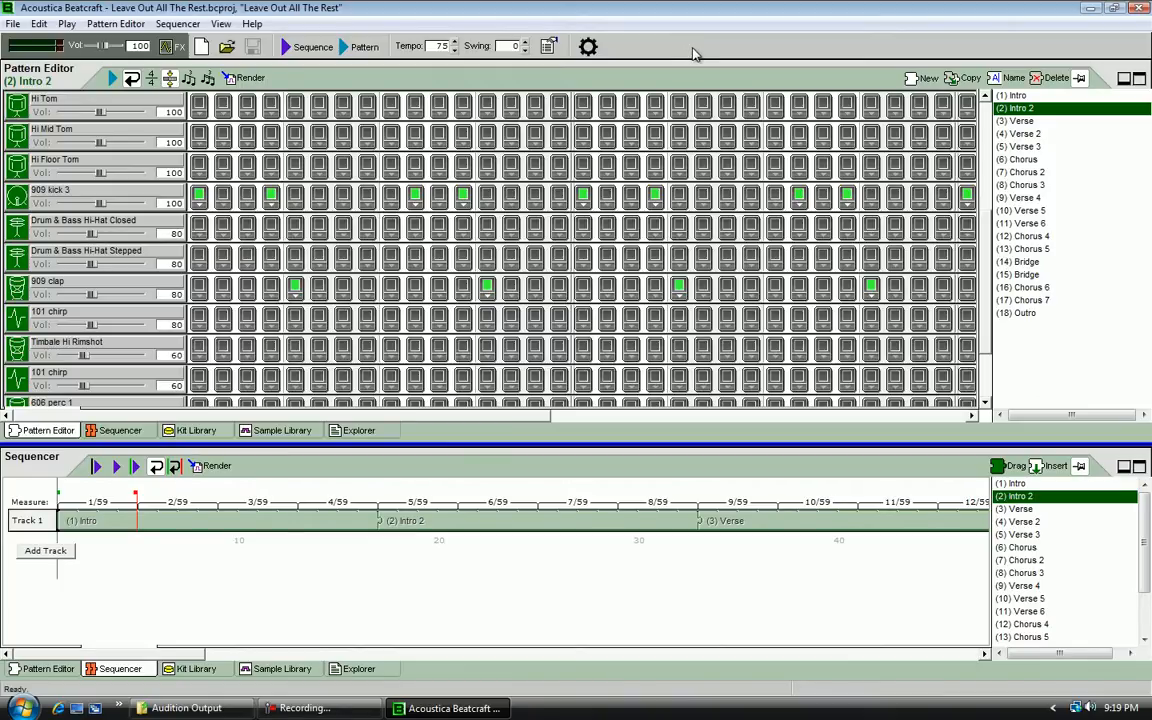
- Select the first Verse pattern and examine its drum steps across all four measures
{"action": "left_click", "coordinate": [1022, 123]}
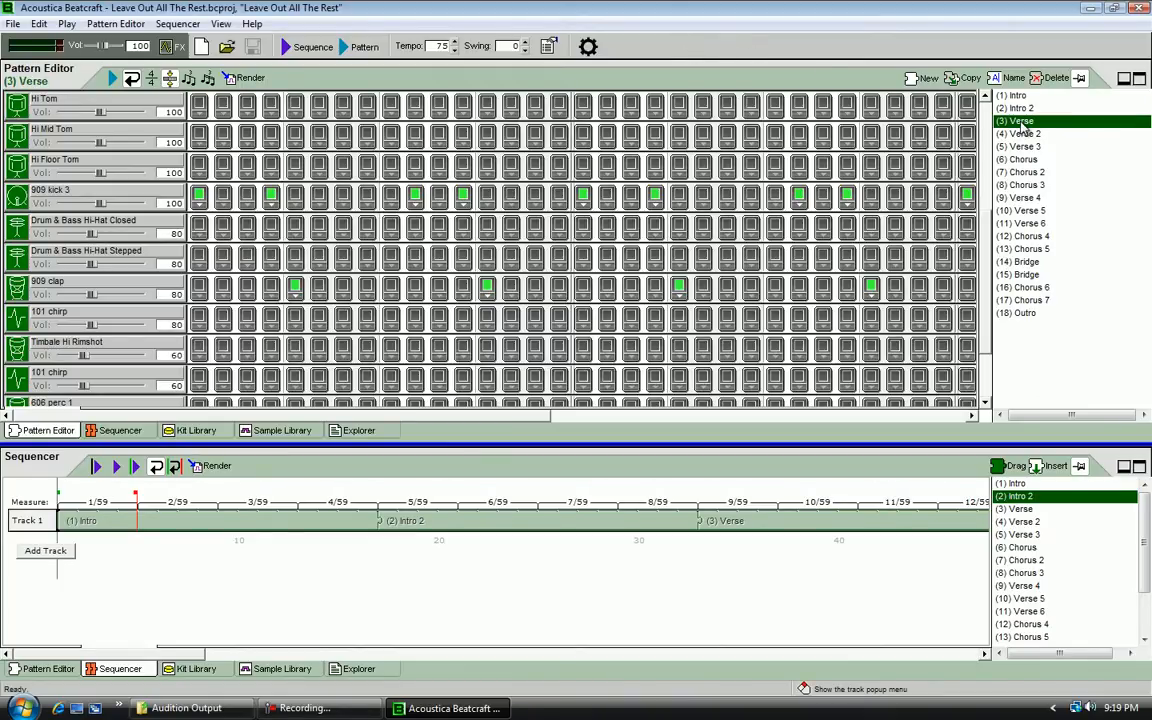
{"action": "left_click_drag", "start_coordinate": [988, 235], "coordinate": [984, 104]}
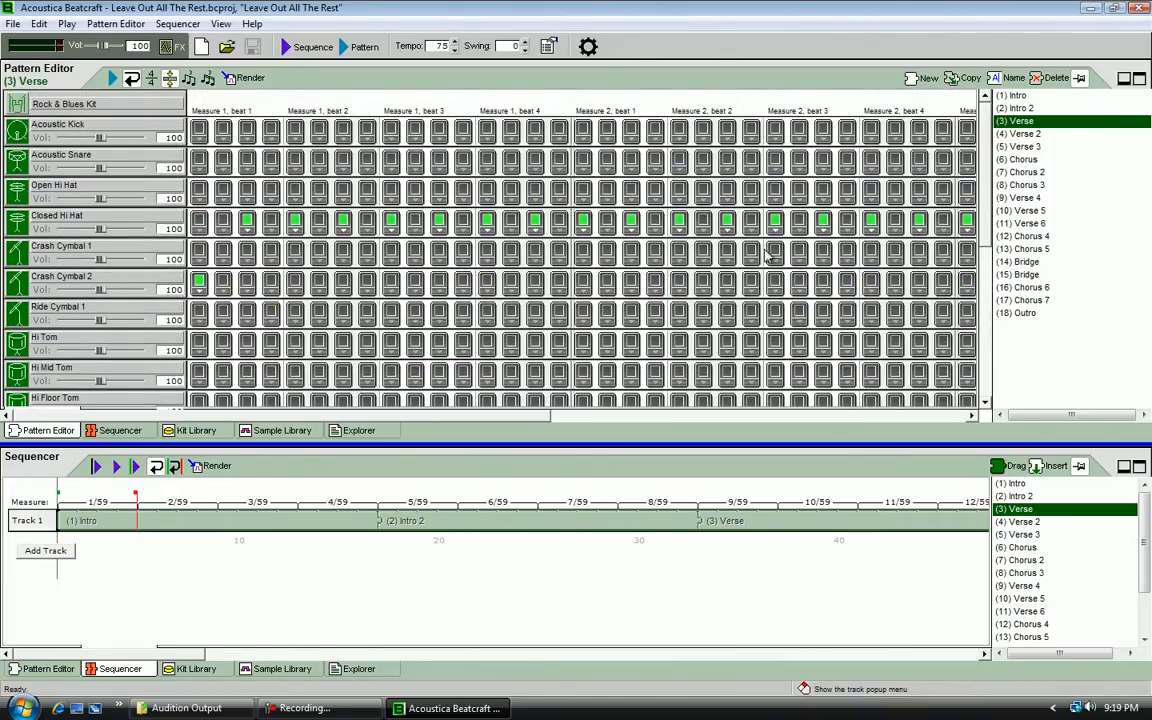
{"action": "left_click_drag", "start_coordinate": [247, 418], "coordinate": [103, 135]}
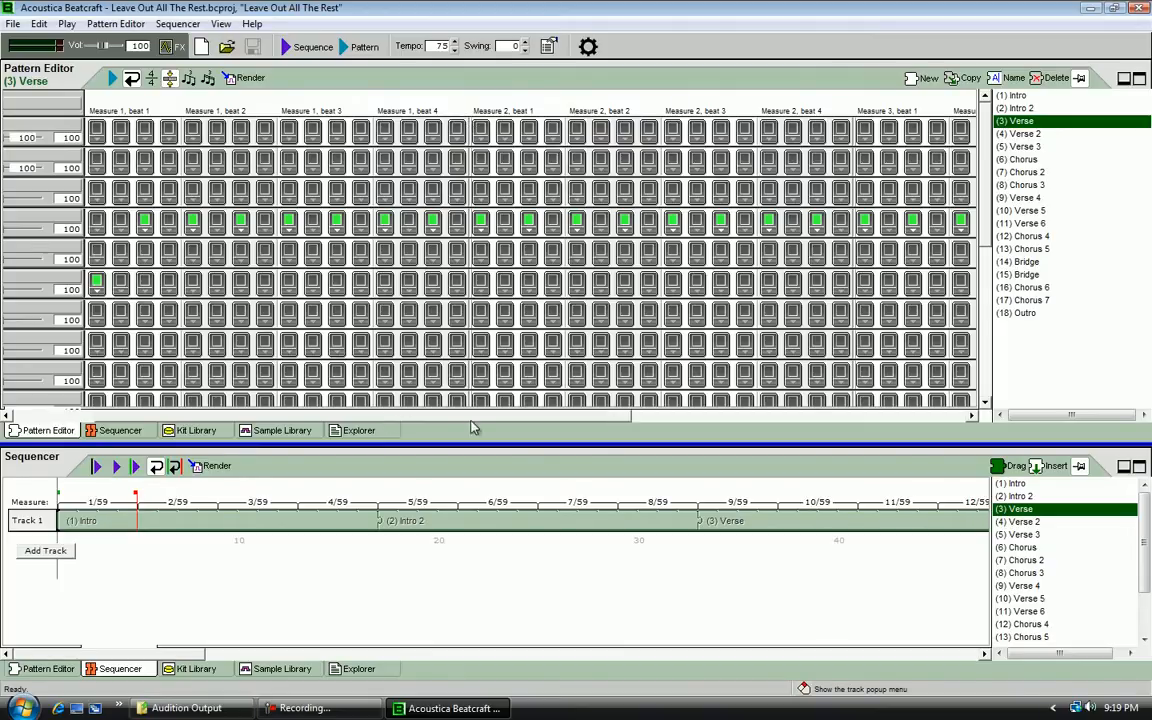
{"action": "left_click_drag", "start_coordinate": [603, 414], "coordinate": [880, 418]}
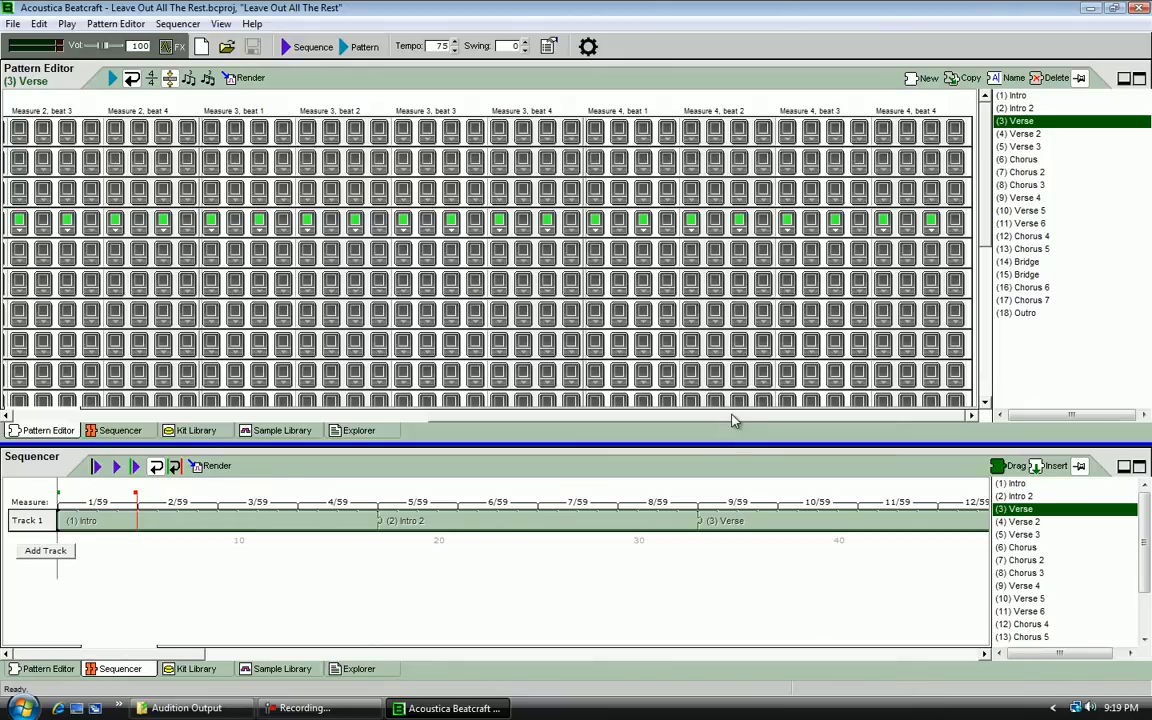
{"action": "left_click_drag", "start_coordinate": [731, 420], "coordinate": [194, 425]}
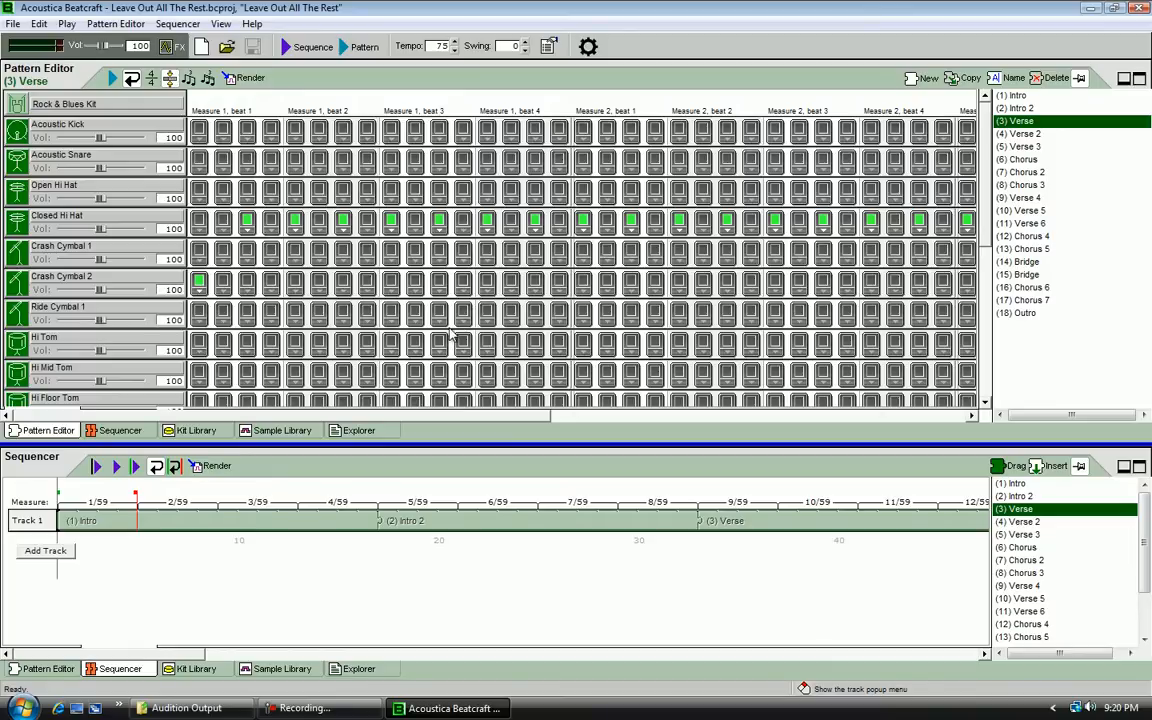
- View the dance kits in the Kit Library and return to the Pattern Editor
{"action": "left_click", "coordinate": [197, 430]}
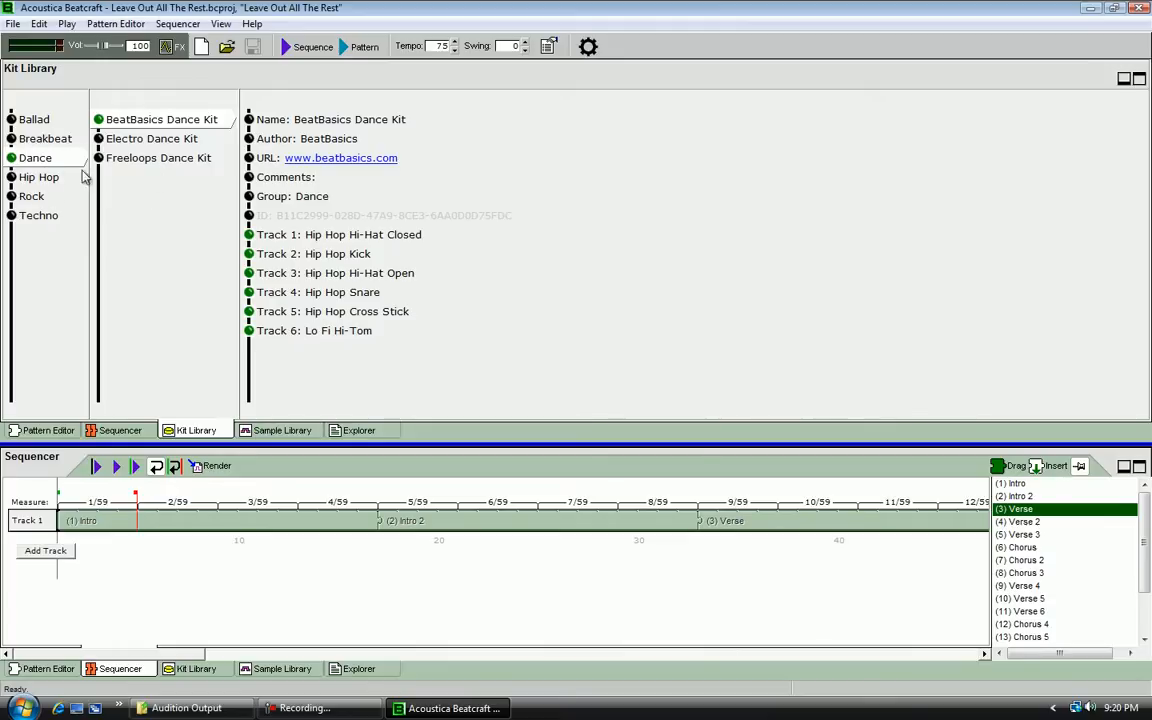
{"action": "left_click", "coordinate": [45, 430]}
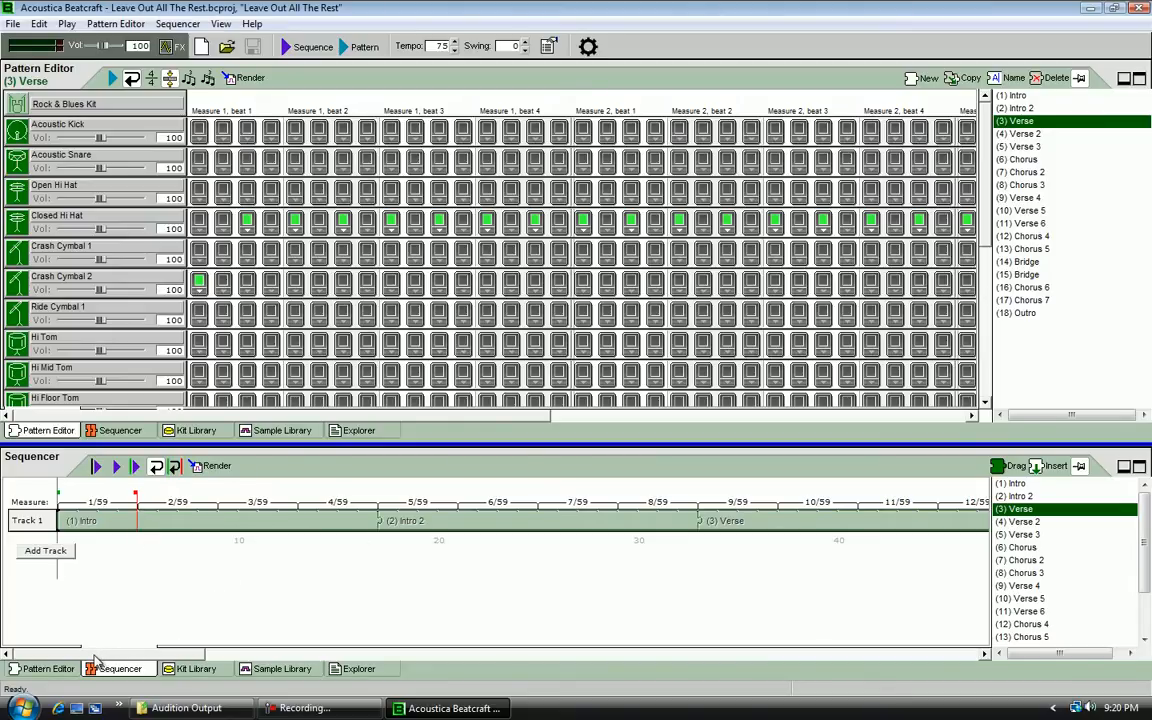
- Examine how the intro and verse patterns are arranged along Track 1 of the sequencer
{"action": "scroll", "coordinate": [95, 648], "scroll_direction": "right", "scroll_amount": 3}
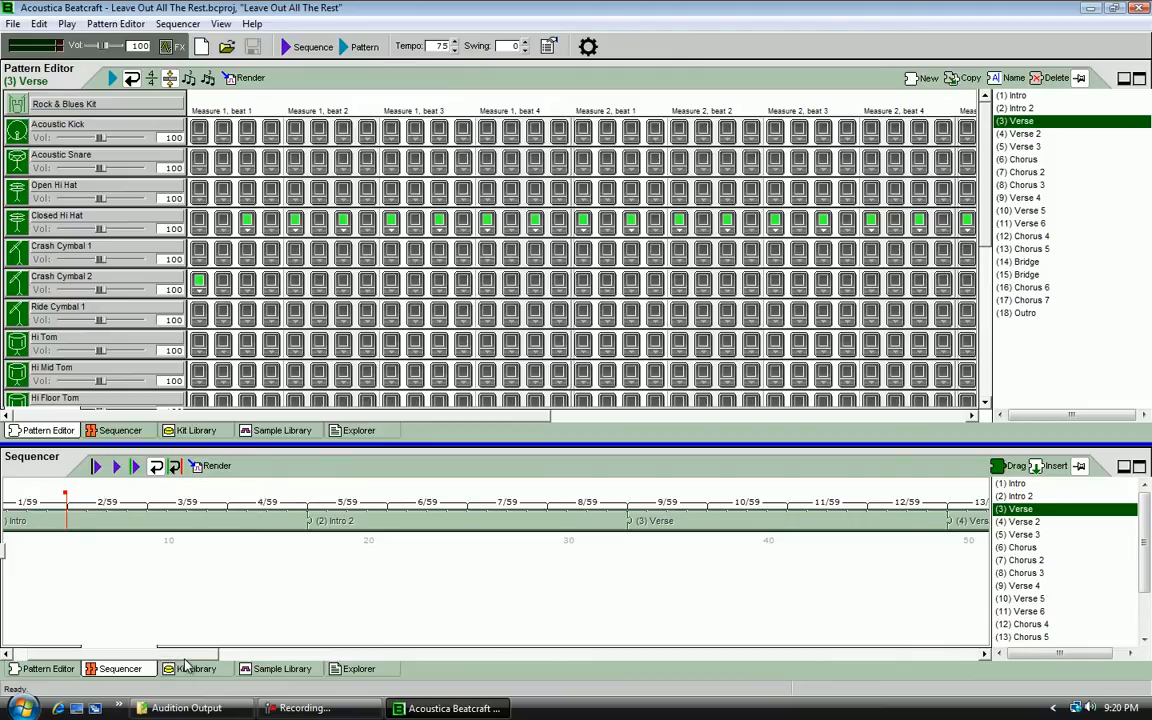
{"action": "scroll", "coordinate": [180, 655], "scroll_direction": "left", "scroll_amount": 3}
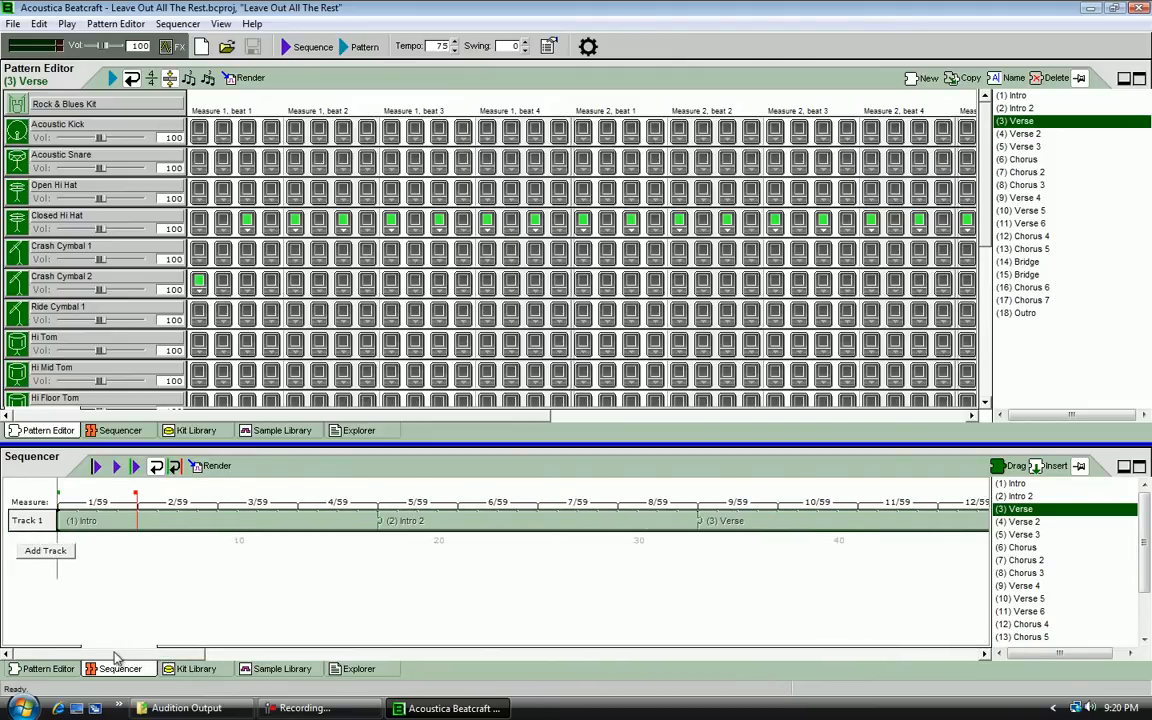
{"action": "scroll", "coordinate": [115, 655], "scroll_direction": "right", "scroll_amount": 8}
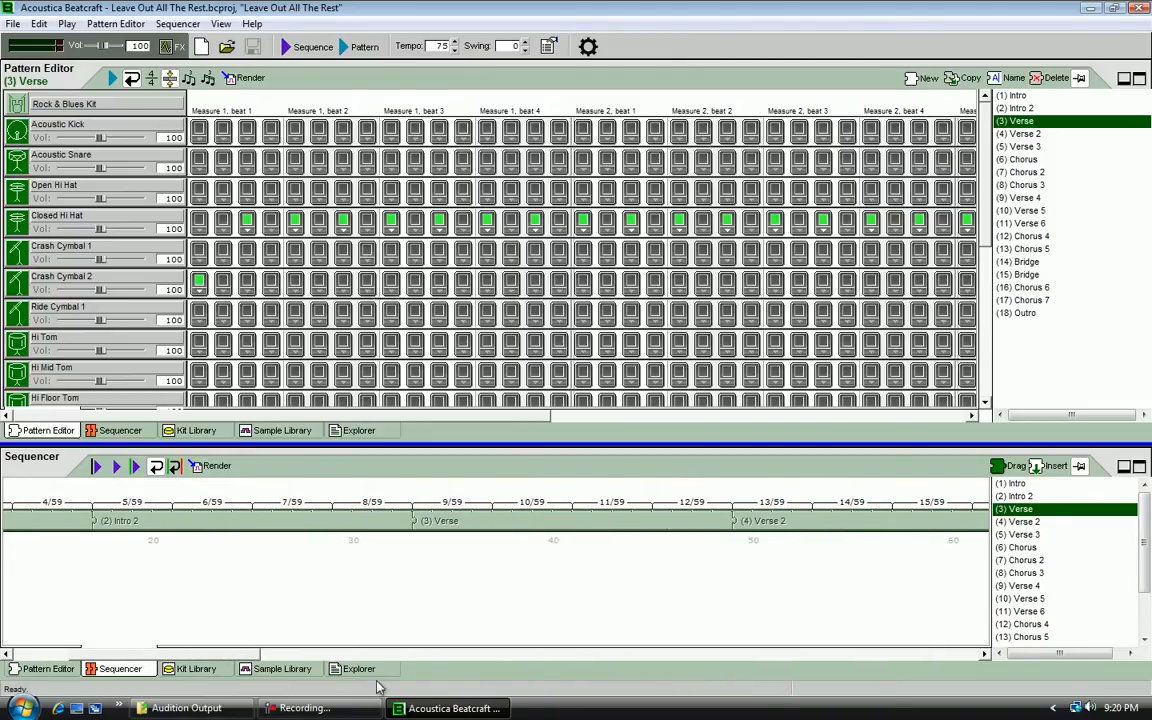
{"action": "scroll", "coordinate": [197, 668], "scroll_direction": "right", "scroll_amount": 4}
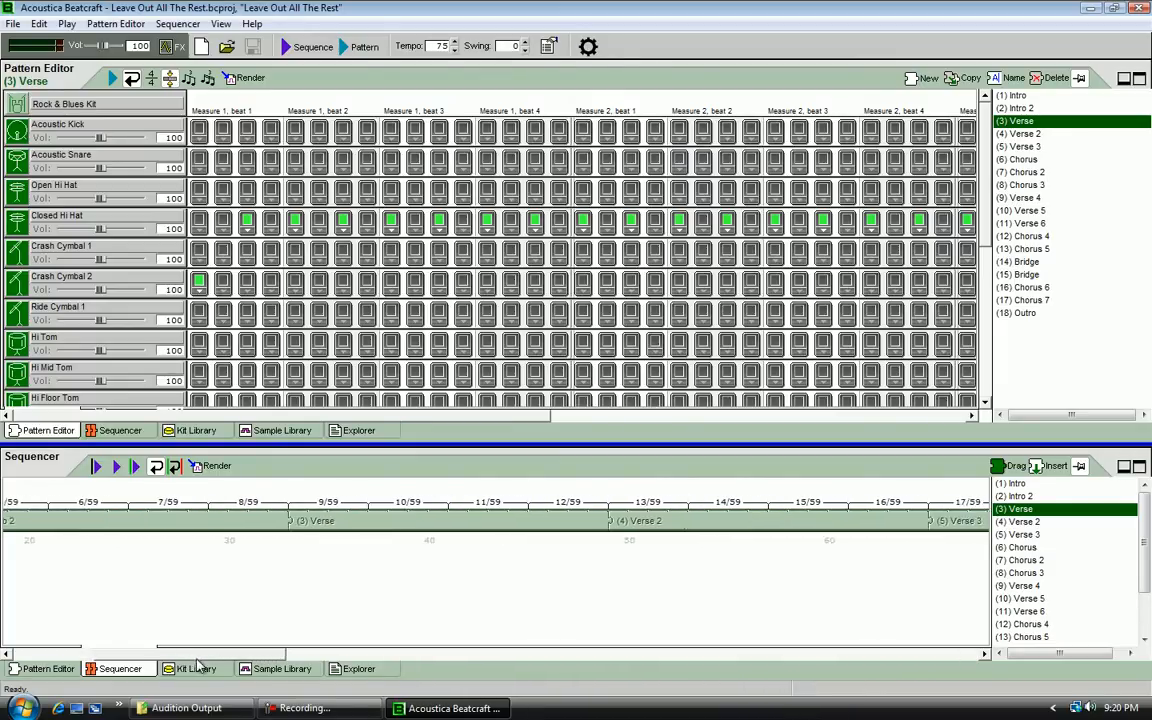
{"action": "left_click_drag", "start_coordinate": [197, 662], "coordinate": [42, 648]}
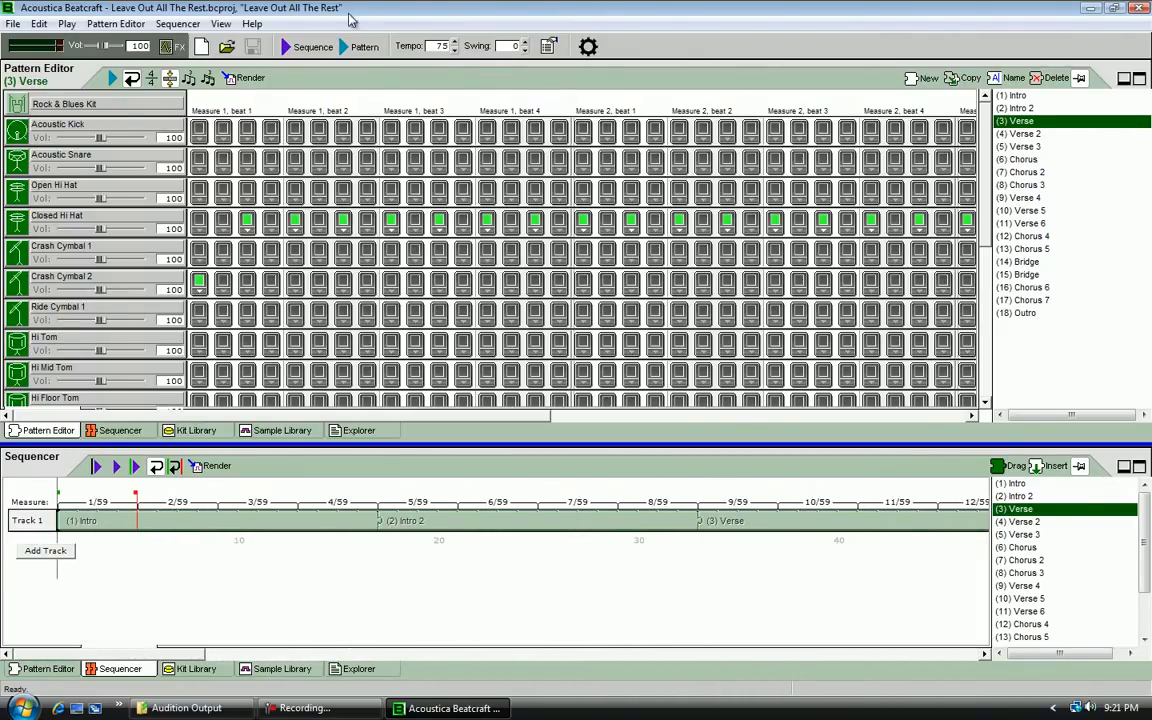
- View the render settings for the sequence's audio, check the output format options and close the settings
{"action": "left_click", "coordinate": [176, 24]}
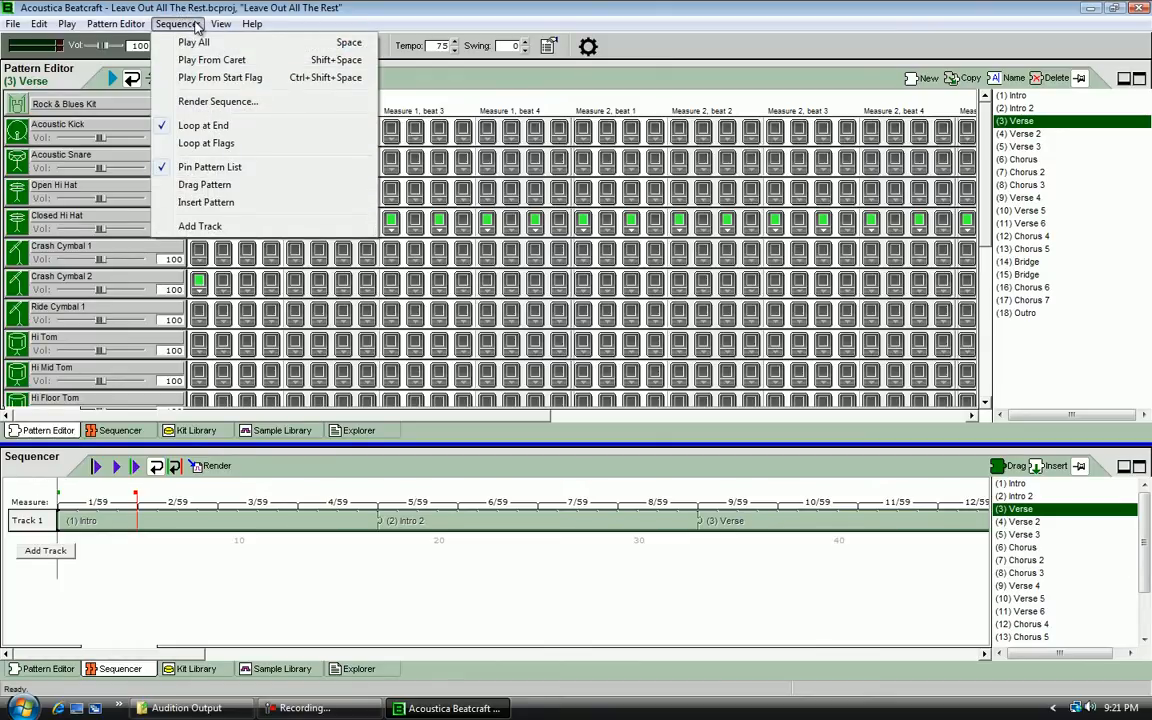
{"action": "left_click", "coordinate": [218, 102]}
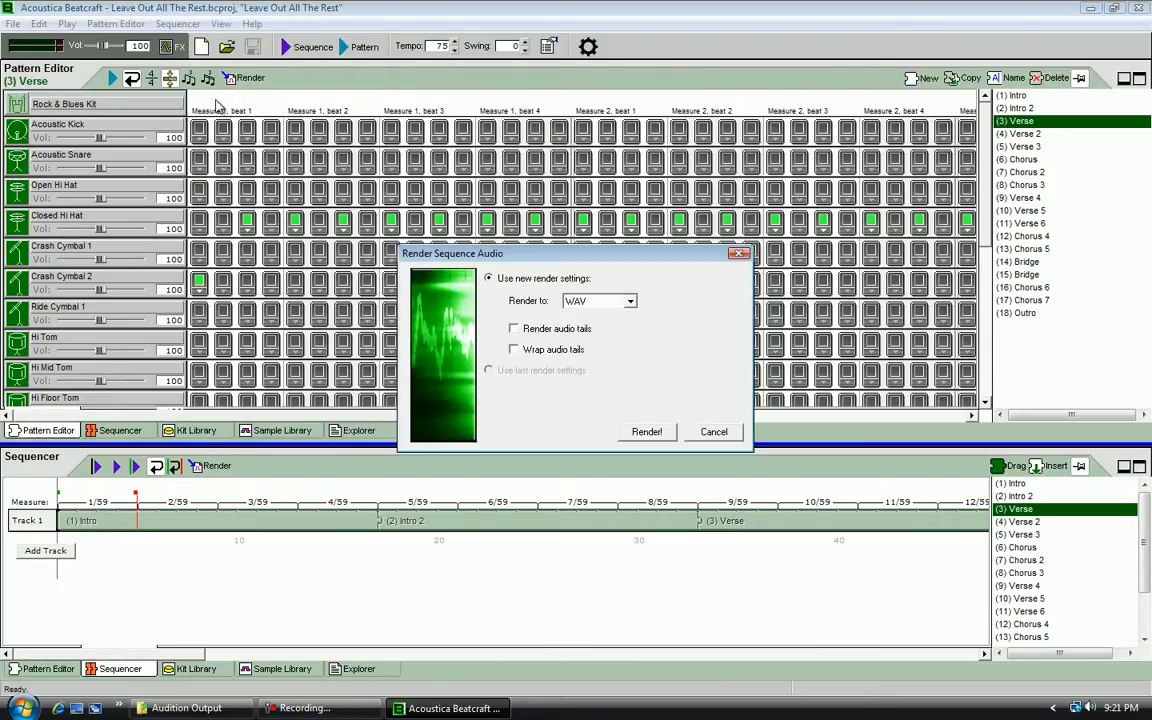
{"action": "left_click", "coordinate": [590, 301]}
{"action": "left_click", "coordinate": [597, 315]}
{"action": "key", "text": "Return"}
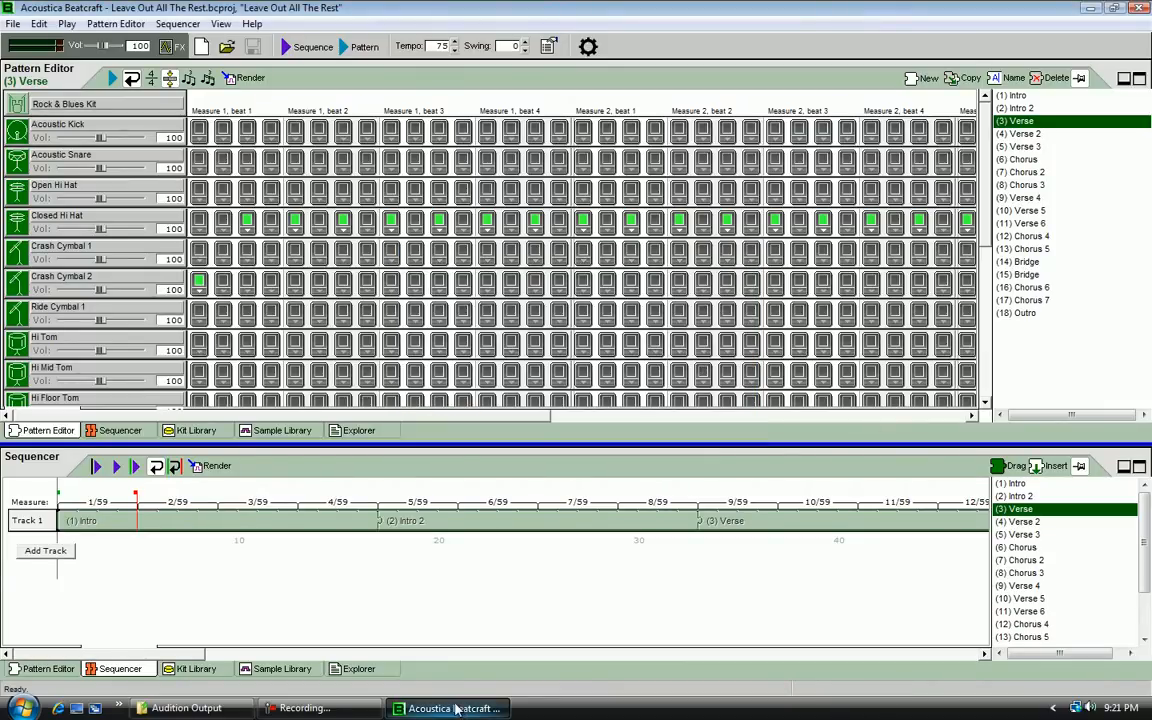
- Close Beatcraft and launch Adobe Audition 3.0 from the desktop
{"action": "left_click", "coordinate": [1140, 8]}
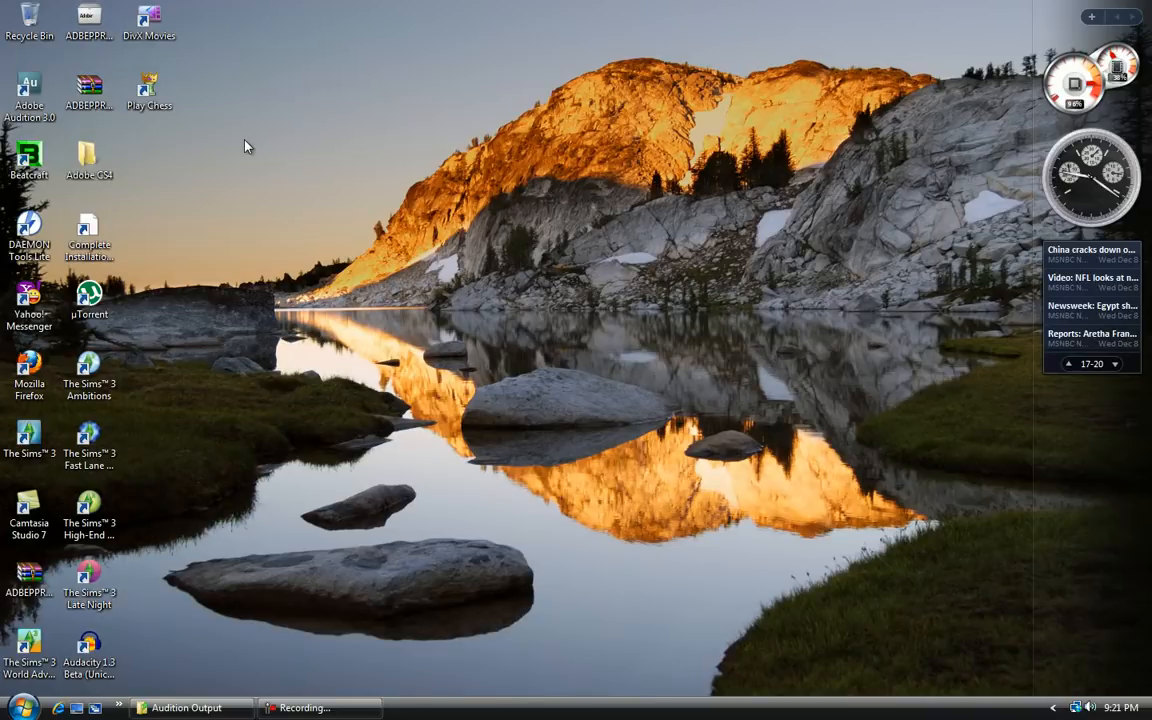
{"action": "double_click", "coordinate": [30, 90]}
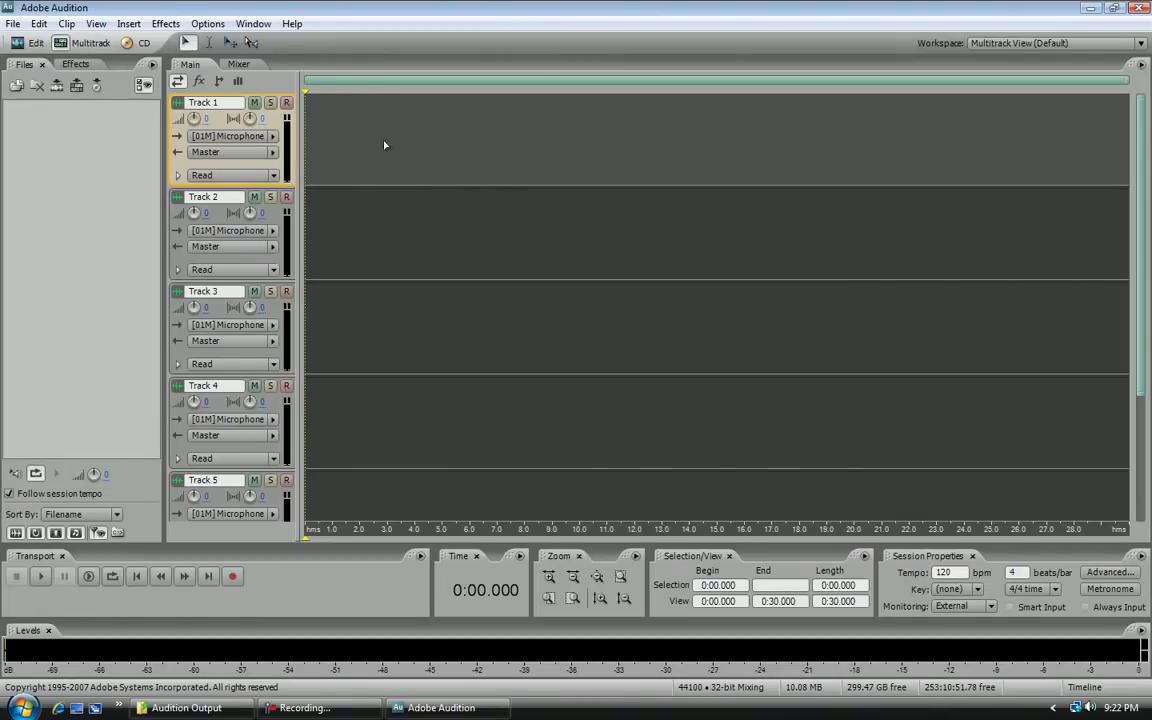
- Open the Leave Out All The Rest session from the Audition Output folder
{"action": "left_click", "coordinate": [14, 25]}
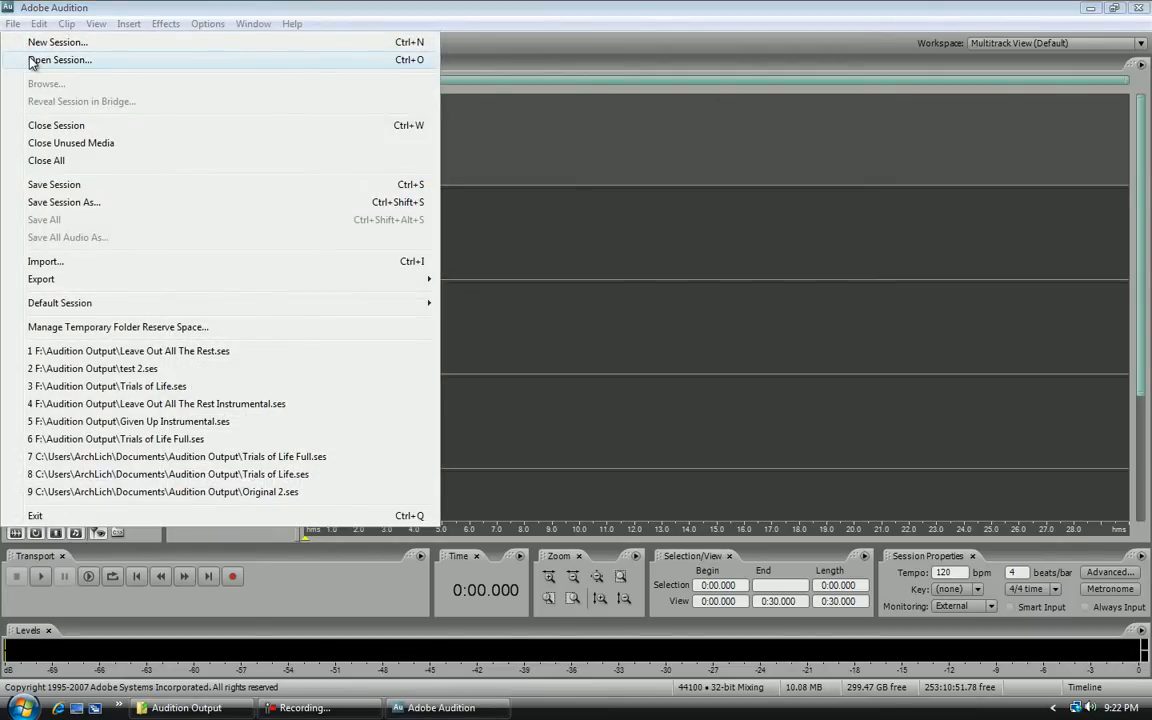
{"action": "left_click", "coordinate": [31, 62]}
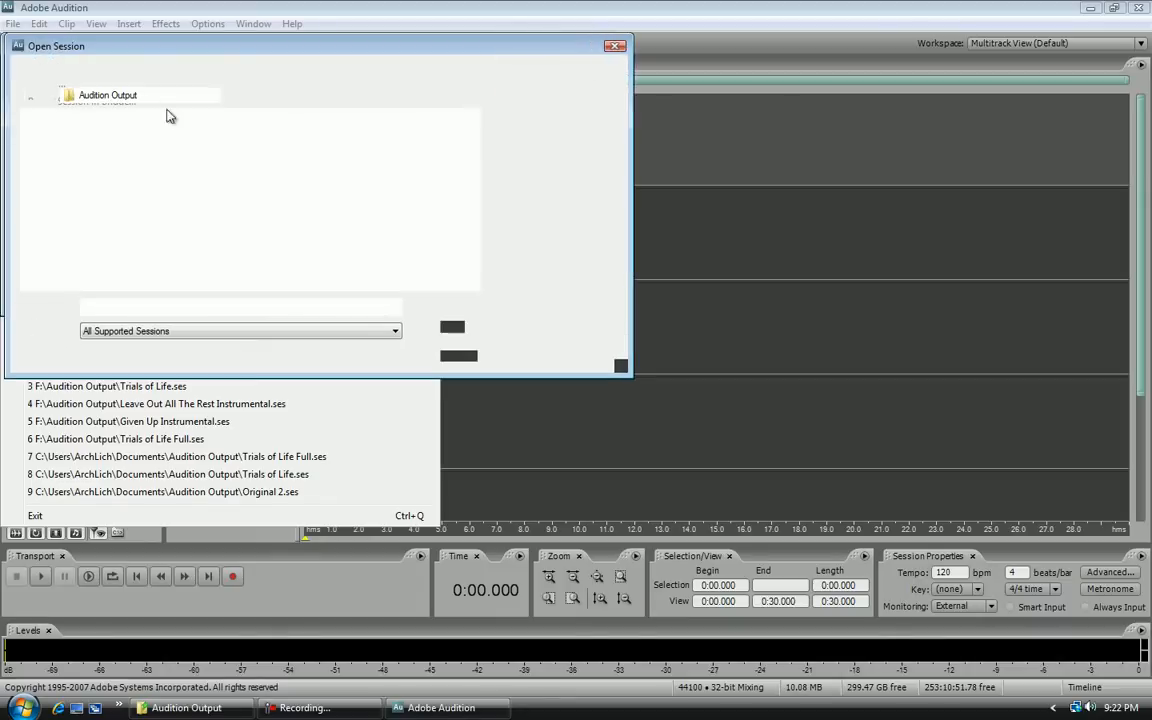
{"action": "left_click_drag", "start_coordinate": [474, 142], "coordinate": [474, 250]}
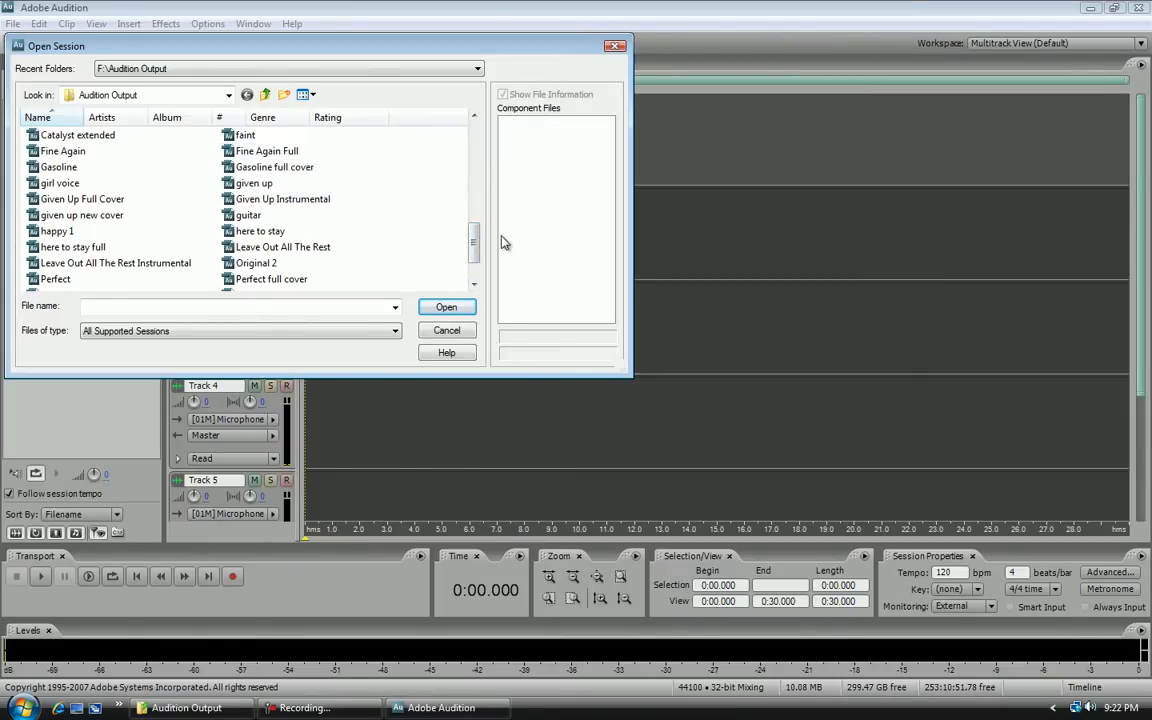
{"action": "left_click_drag", "start_coordinate": [476, 248], "coordinate": [476, 270]}
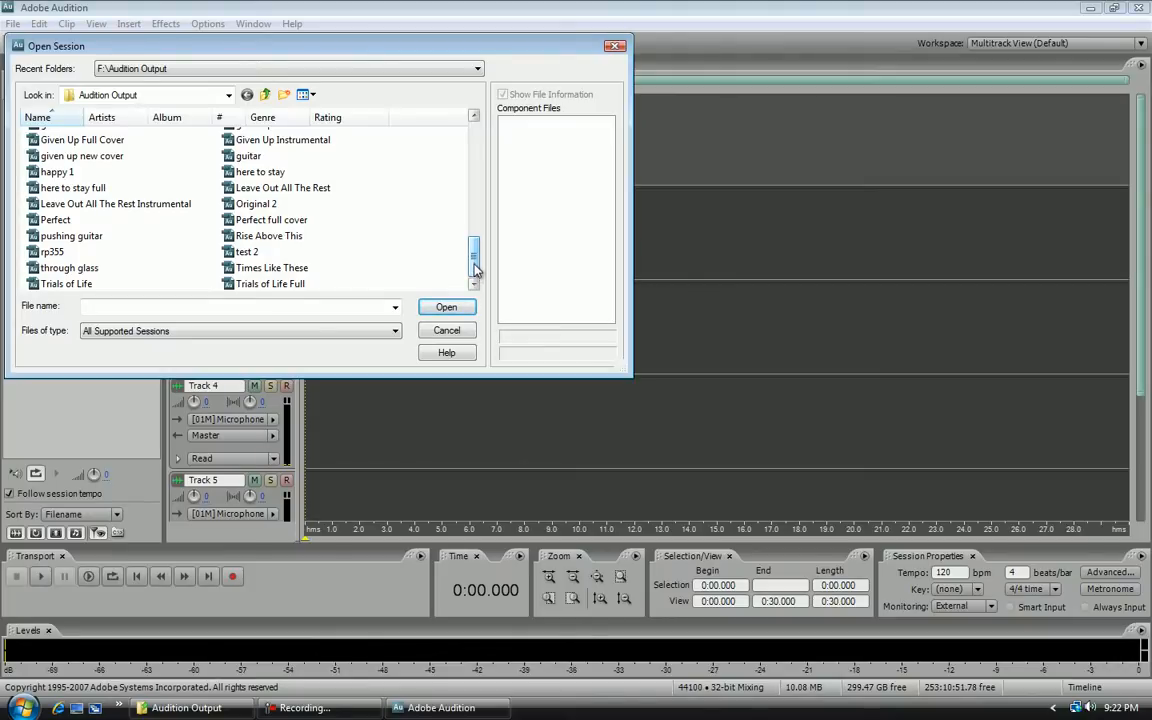
{"action": "double_click", "coordinate": [280, 190]}
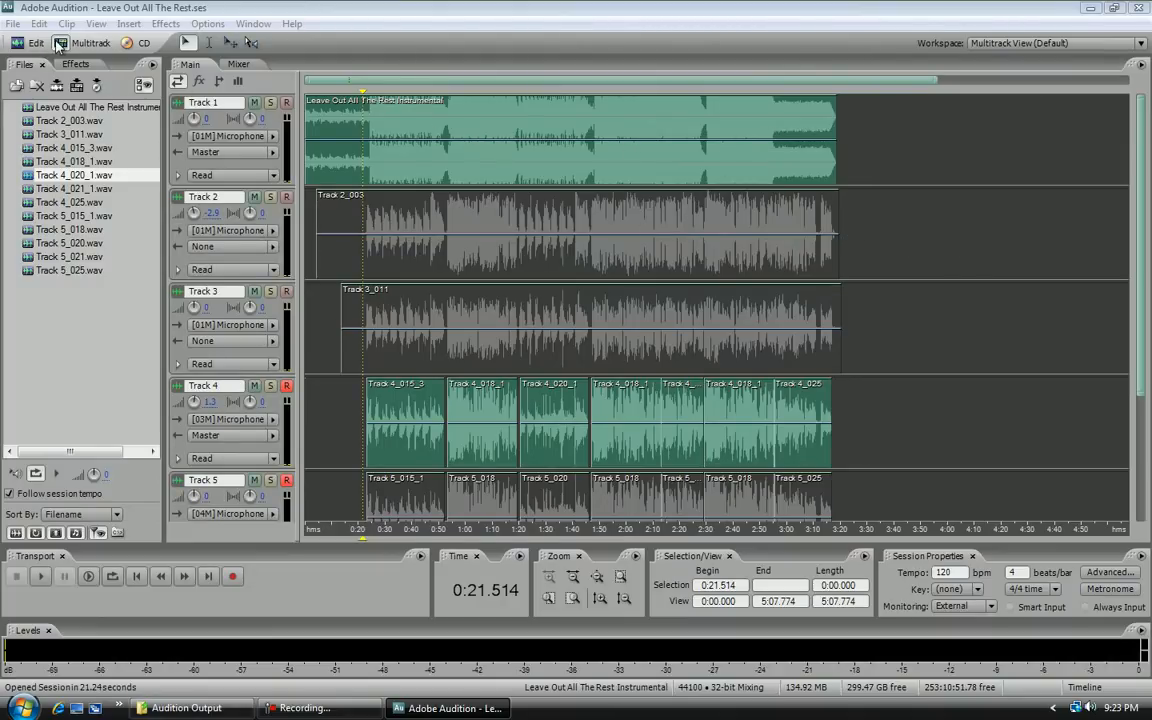
- View the Track 4_020_1.wav waveform in Edit View and return to the multitrack session
{"action": "left_click", "coordinate": [17, 43]}
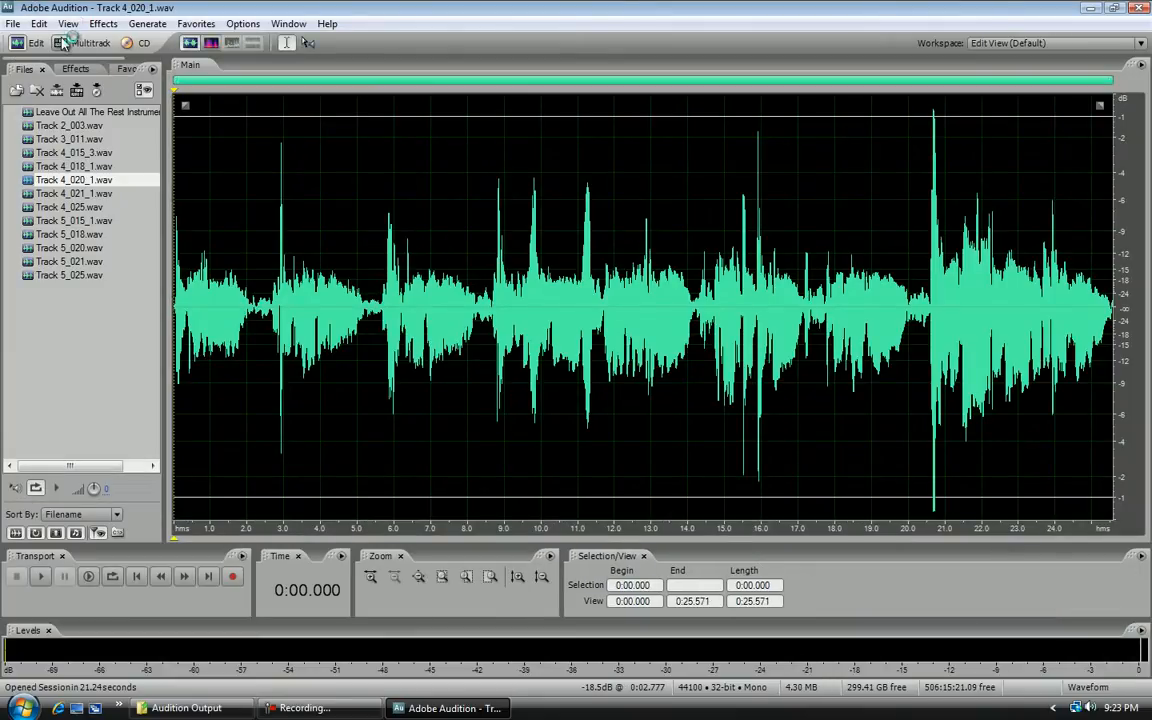
{"action": "left_click", "coordinate": [62, 43]}
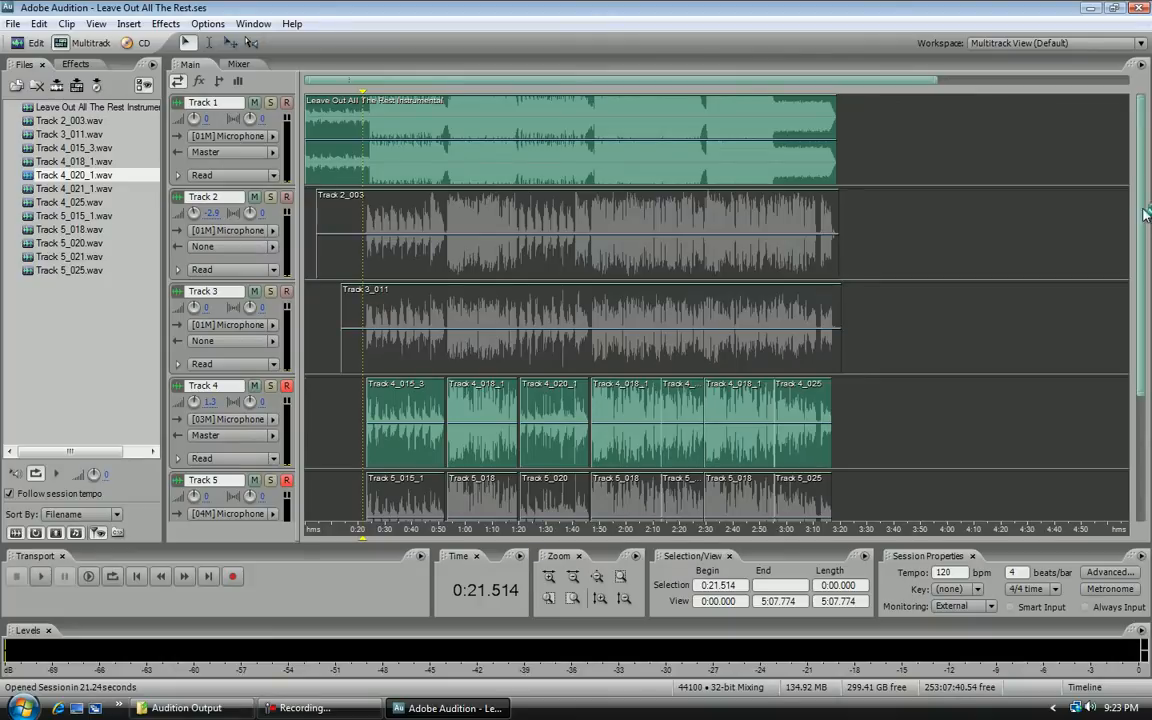
{"action": "left_click", "coordinate": [1147, 213]}
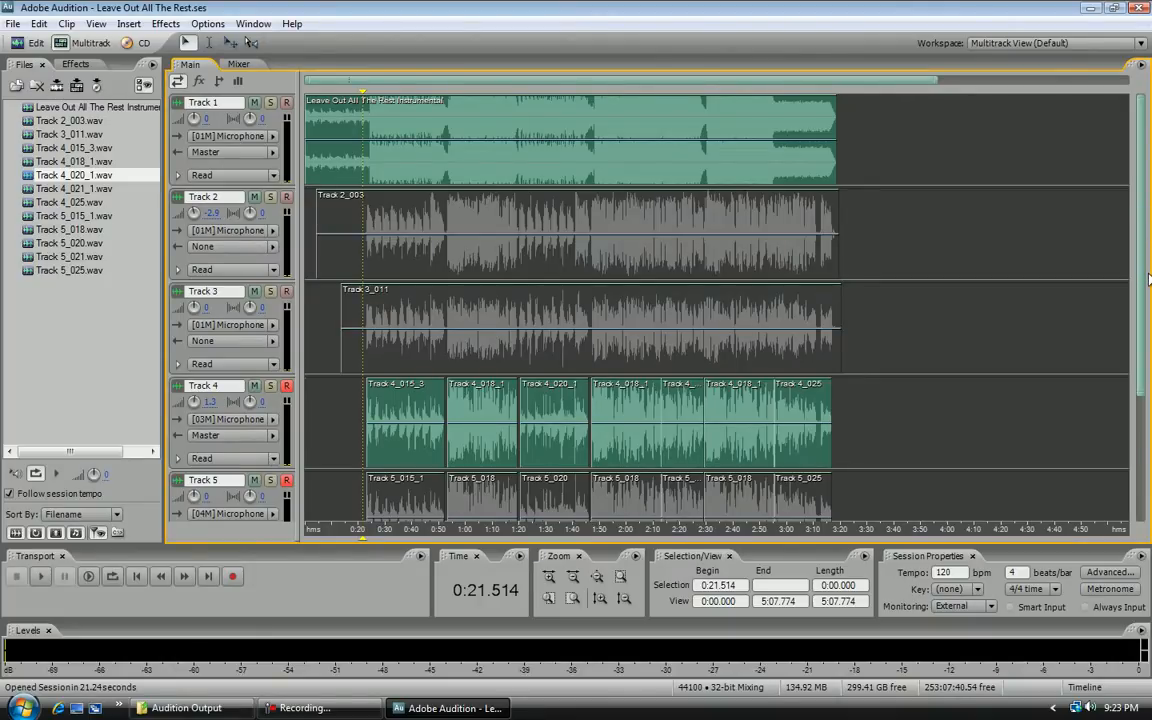
{"action": "left_click_drag", "start_coordinate": [1143, 224], "coordinate": [1144, 180]}
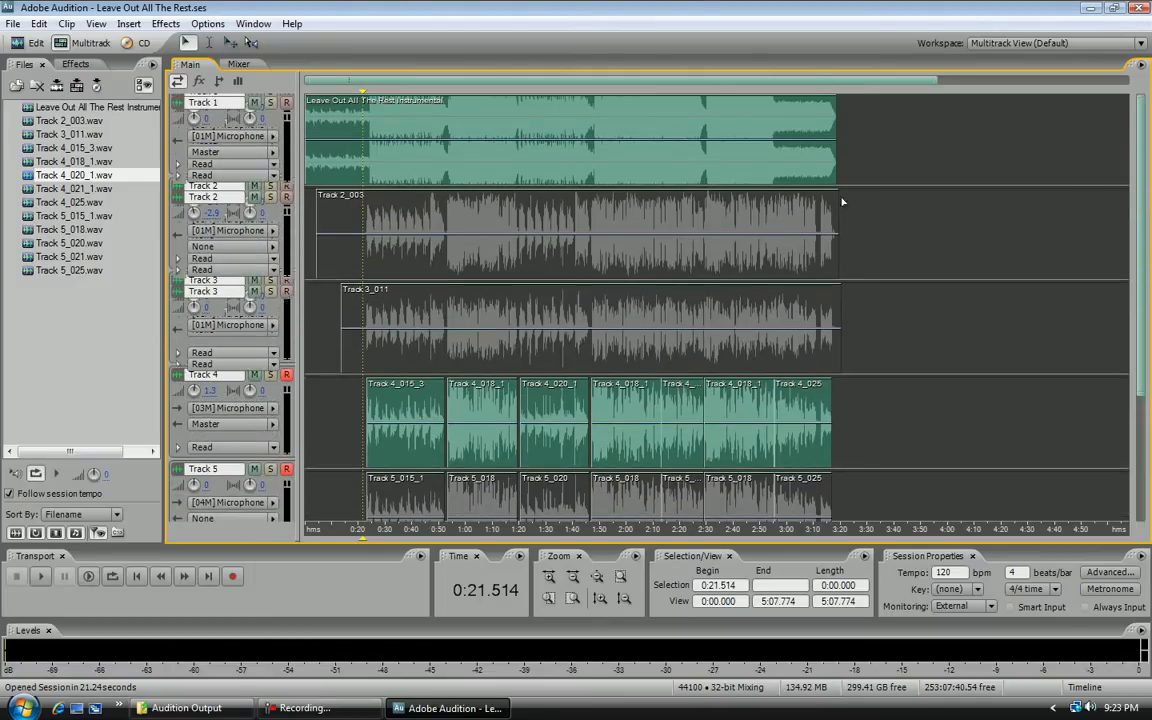
- Select the clips on Track 2 and Track 3 in turn, activate the Move/Copy Clip tool and examine the tracks down to Track 5
{"action": "left_click", "coordinate": [591, 210]}
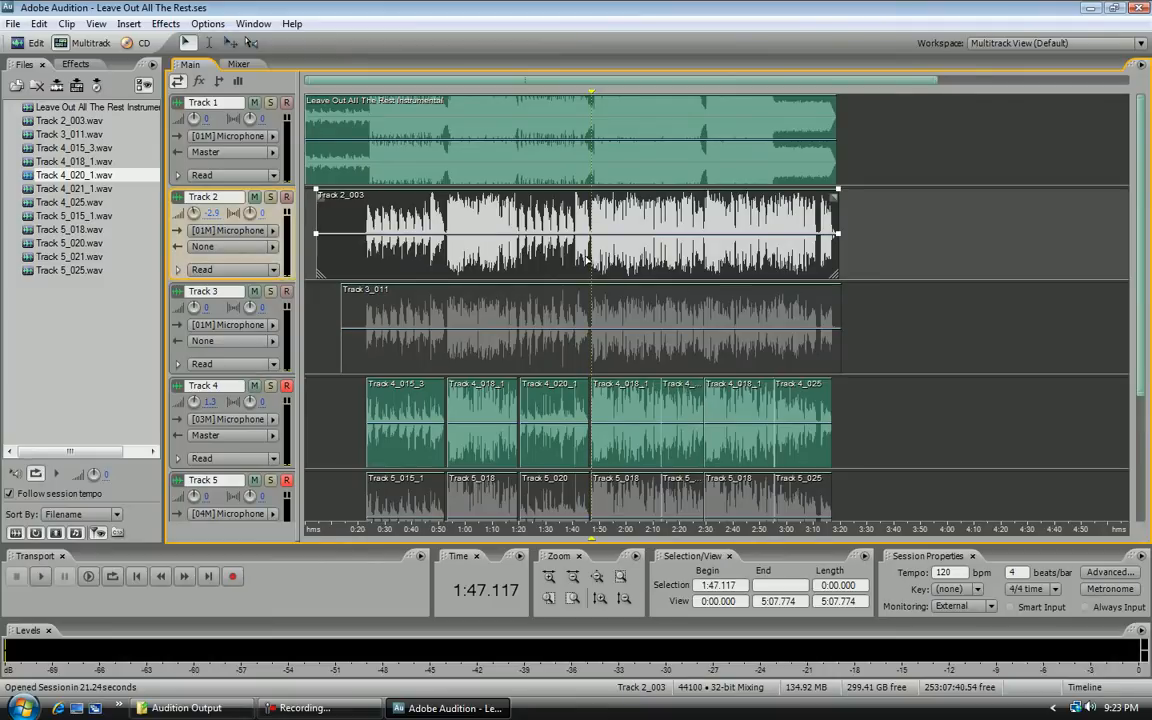
{"action": "left_click", "coordinate": [566, 305]}
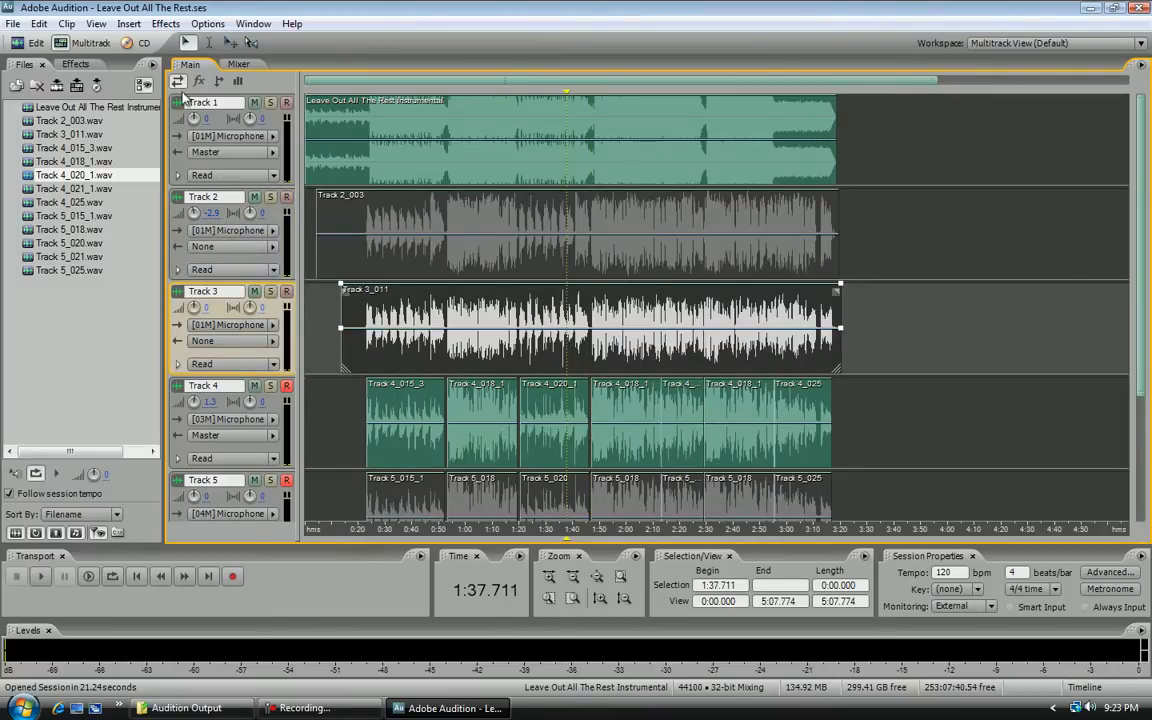
{"action": "left_click", "coordinate": [226, 45]}
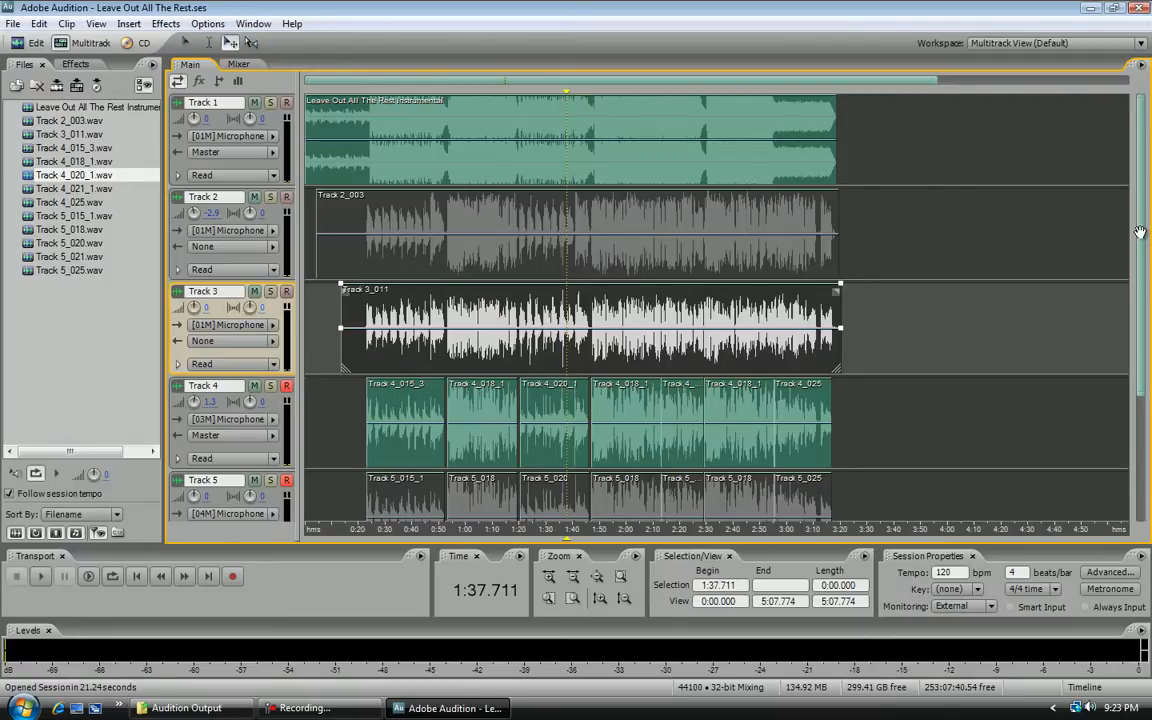
{"action": "scroll", "coordinate": [1006, 371], "scroll_direction": "down", "scroll_amount": 2}
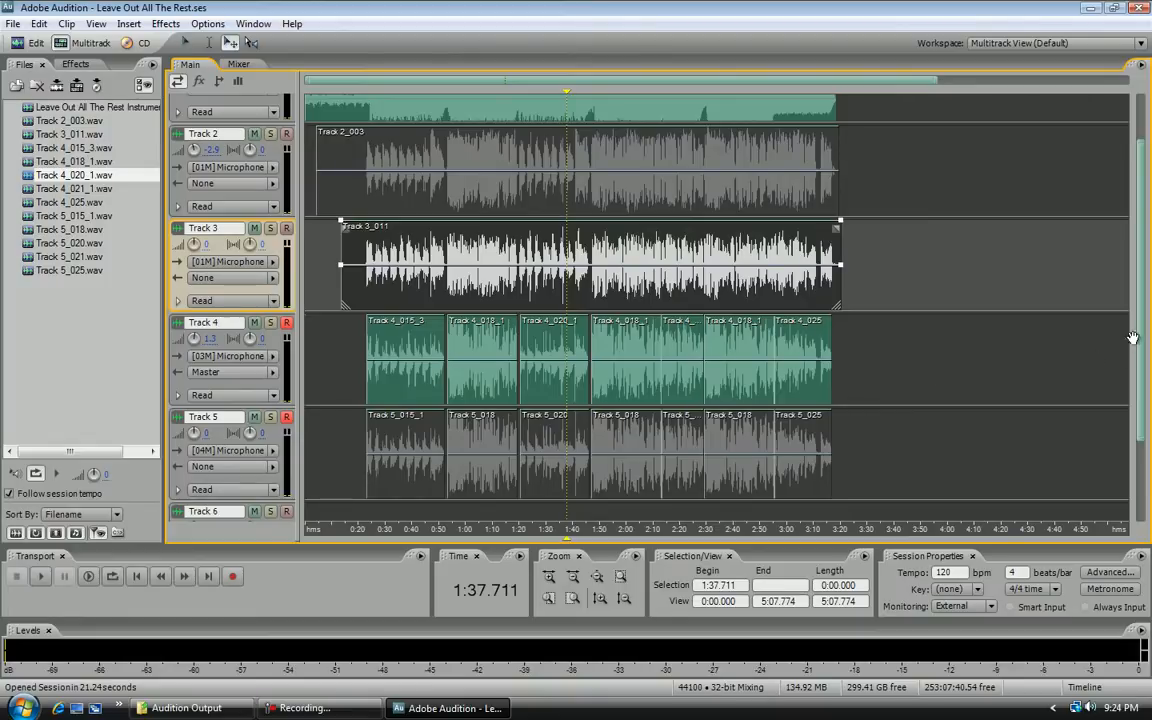
{"action": "left_click_drag", "start_coordinate": [1144, 271], "coordinate": [1003, 206]}
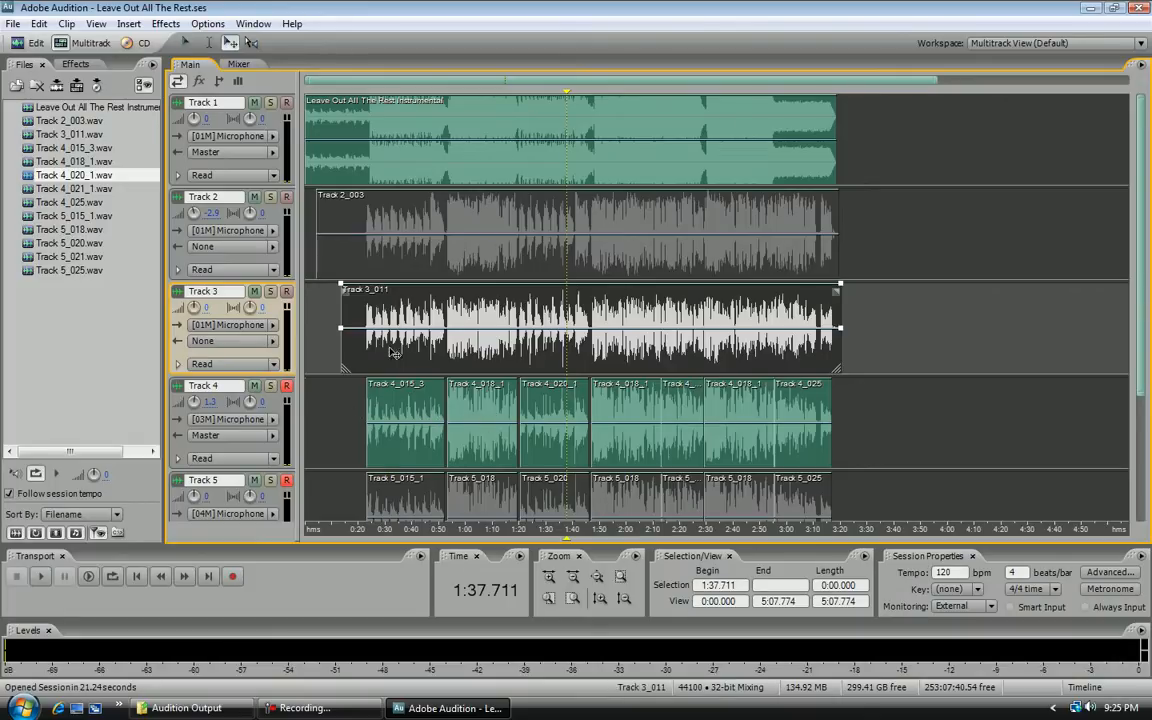
- Open the Track 4_015_3 clip in Edit View and select its entire waveform
{"action": "left_click", "coordinate": [405, 412]}
{"action": "double_click", "coordinate": [405, 412]}
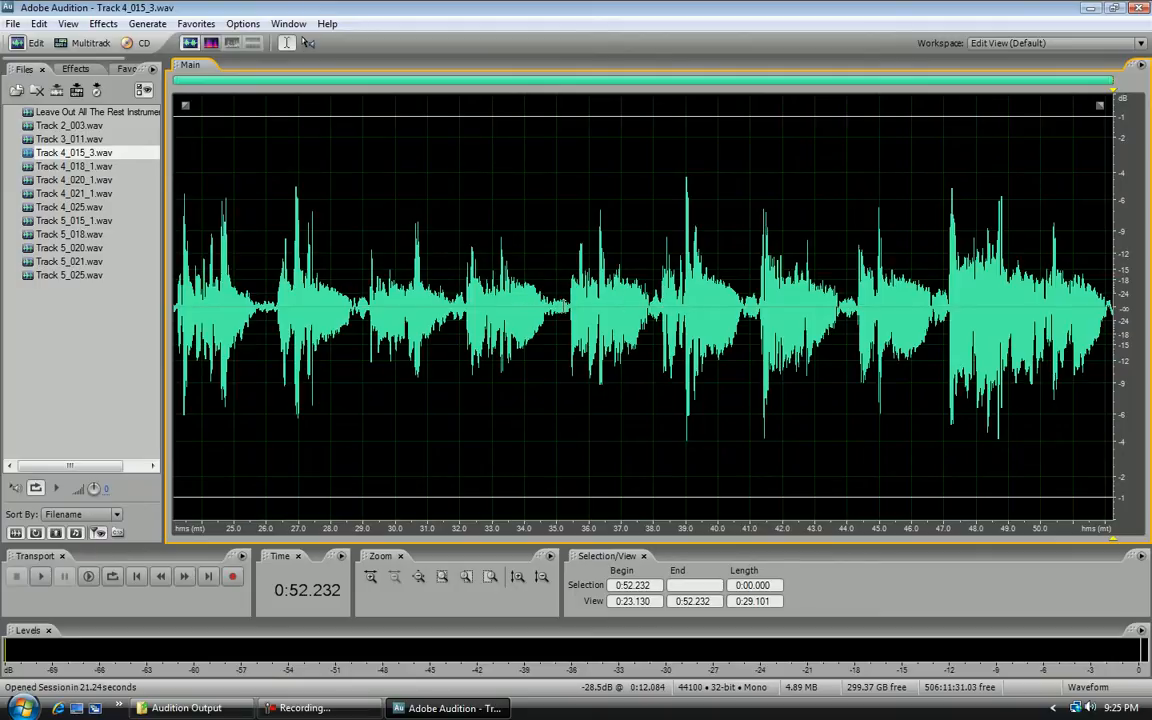
{"action": "double_click", "coordinate": [642, 300]}
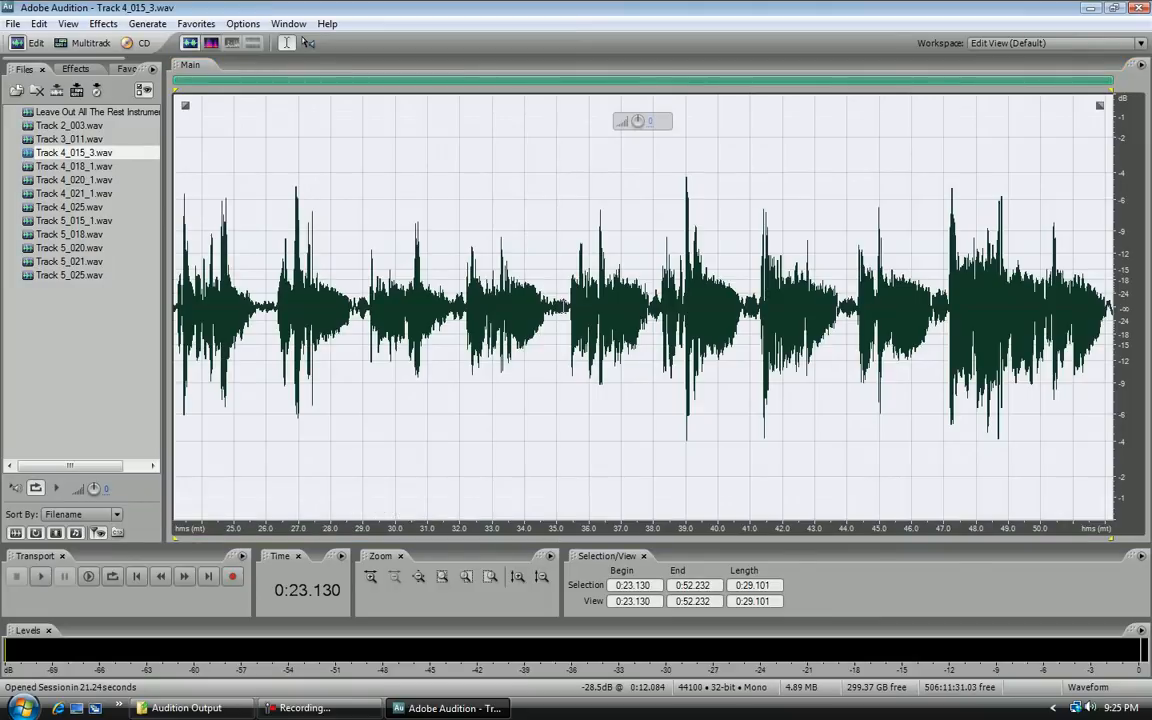
- View the Mastering effect's settings and preset list for the selected audio, and close it without applying
{"action": "left_click", "coordinate": [104, 24]}
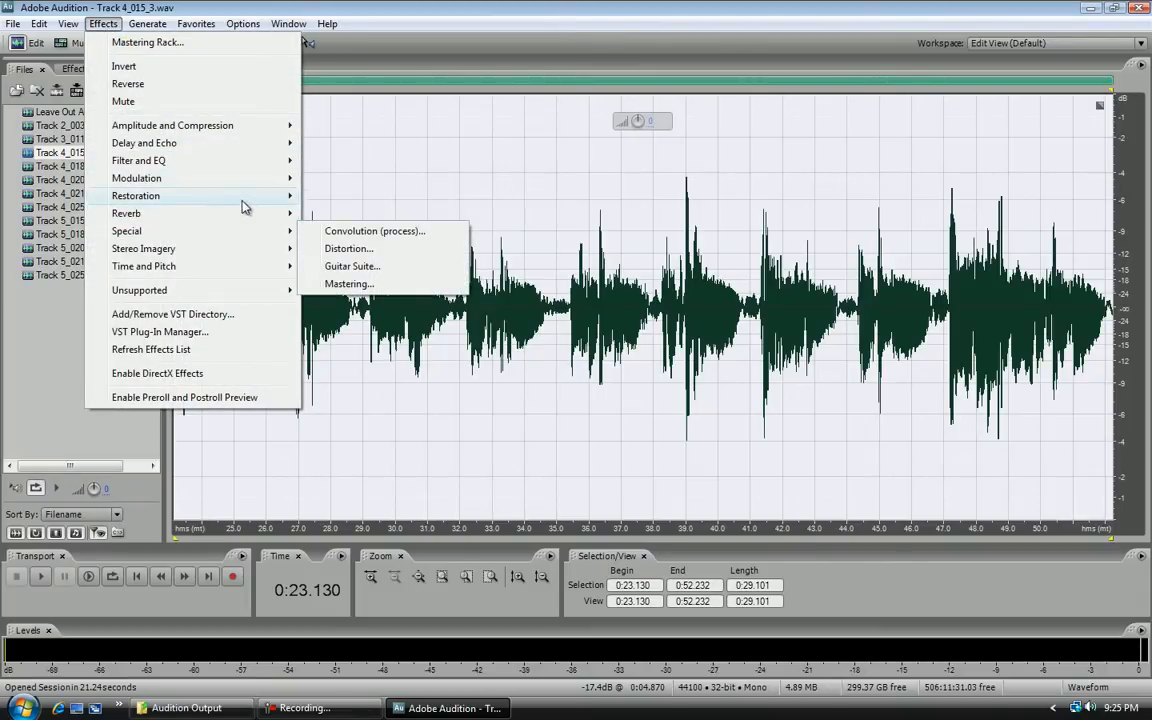
{"action": "mouse_move", "coordinate": [240, 231]}
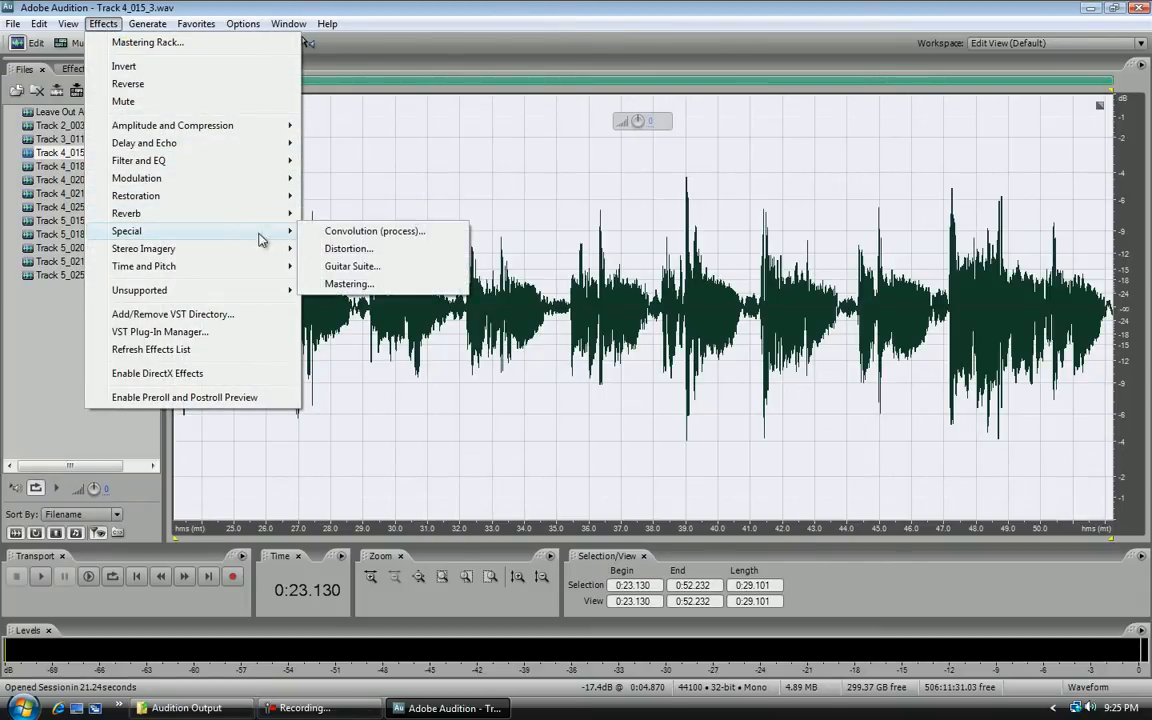
{"action": "left_click", "coordinate": [350, 284]}
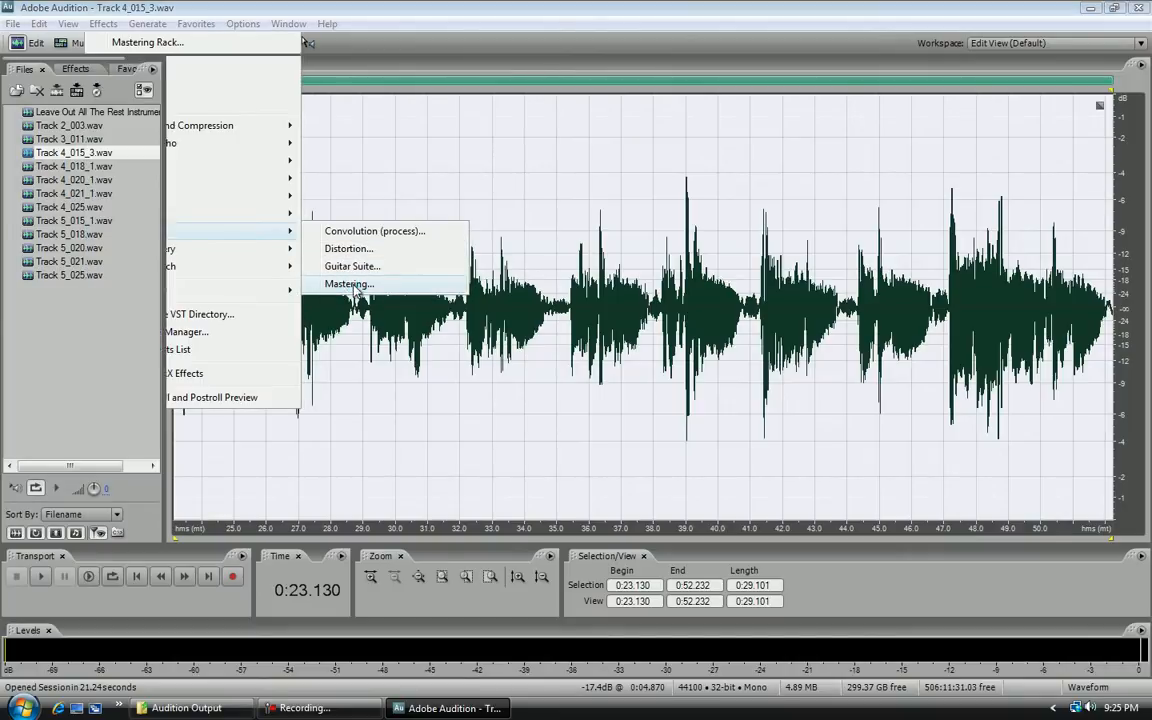
{"action": "left_click", "coordinate": [573, 93]}
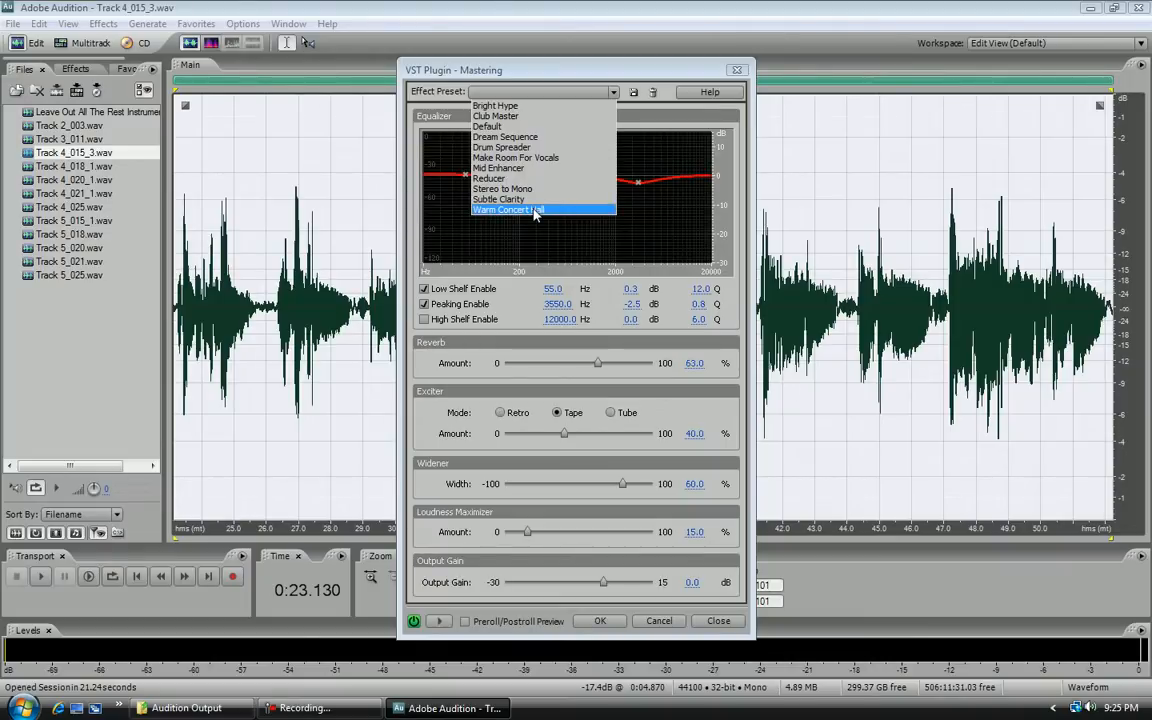
{"action": "left_click", "coordinate": [625, 75]}
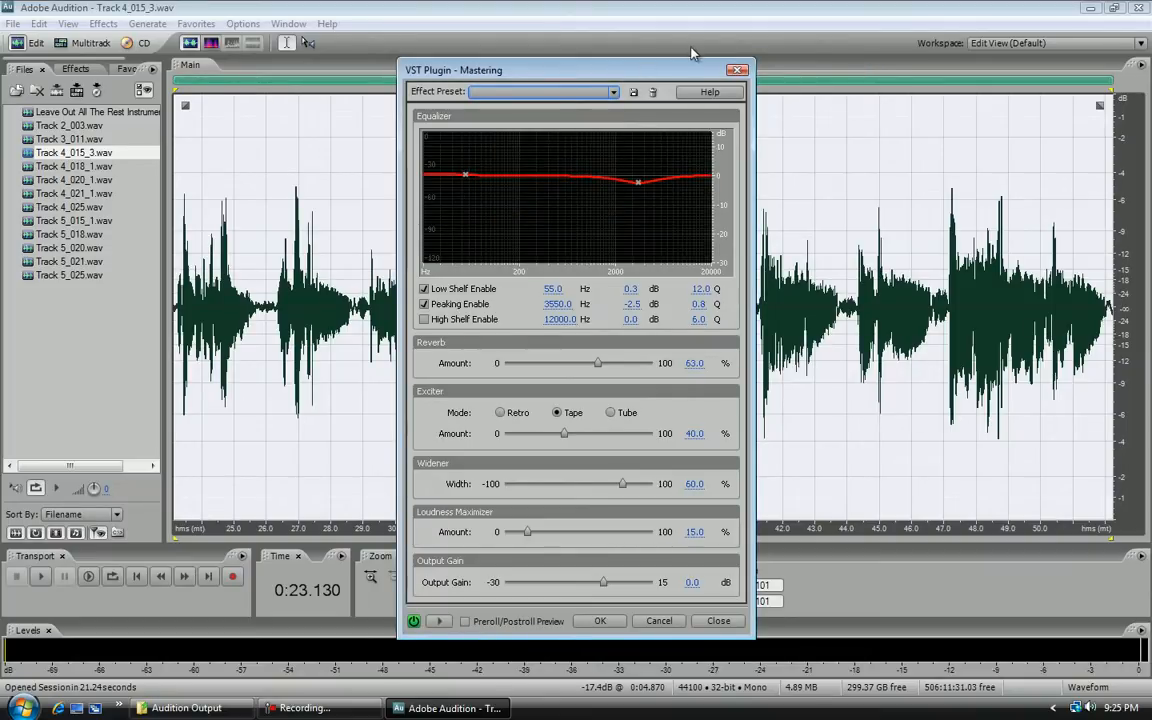
{"action": "left_click", "coordinate": [736, 71]}
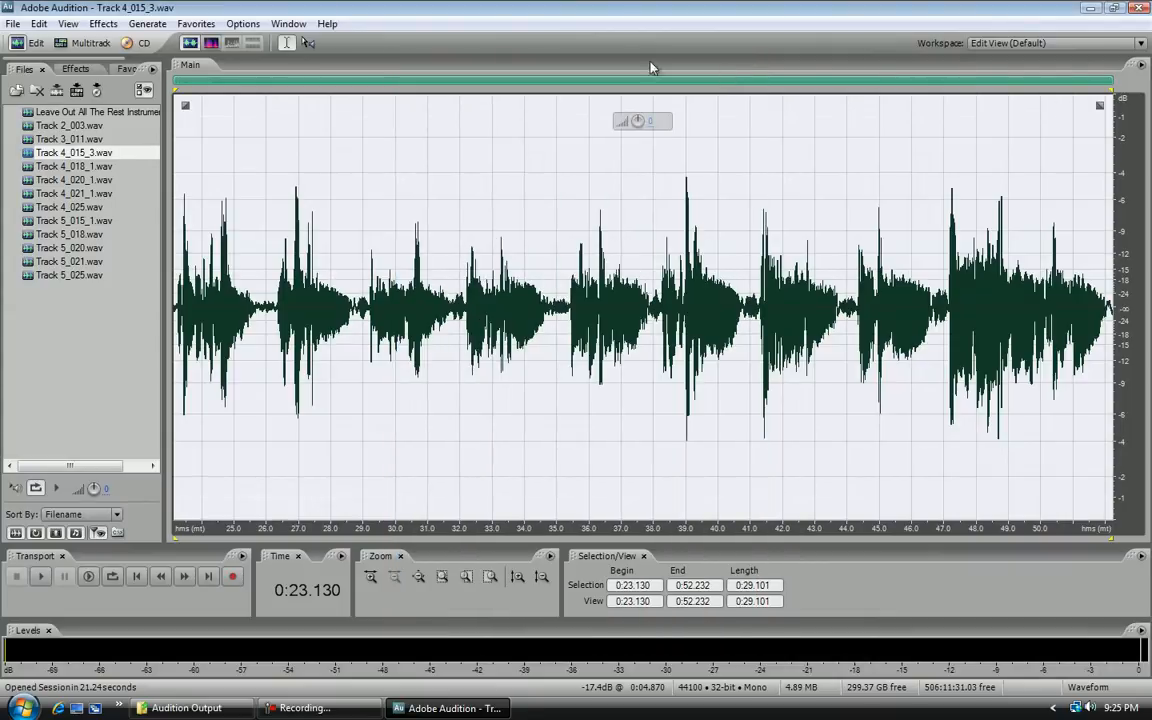
- View the Graphic Equalizer's bands and presets down to the lead vocal ones, and close it without applying
{"action": "left_click", "coordinate": [103, 23]}
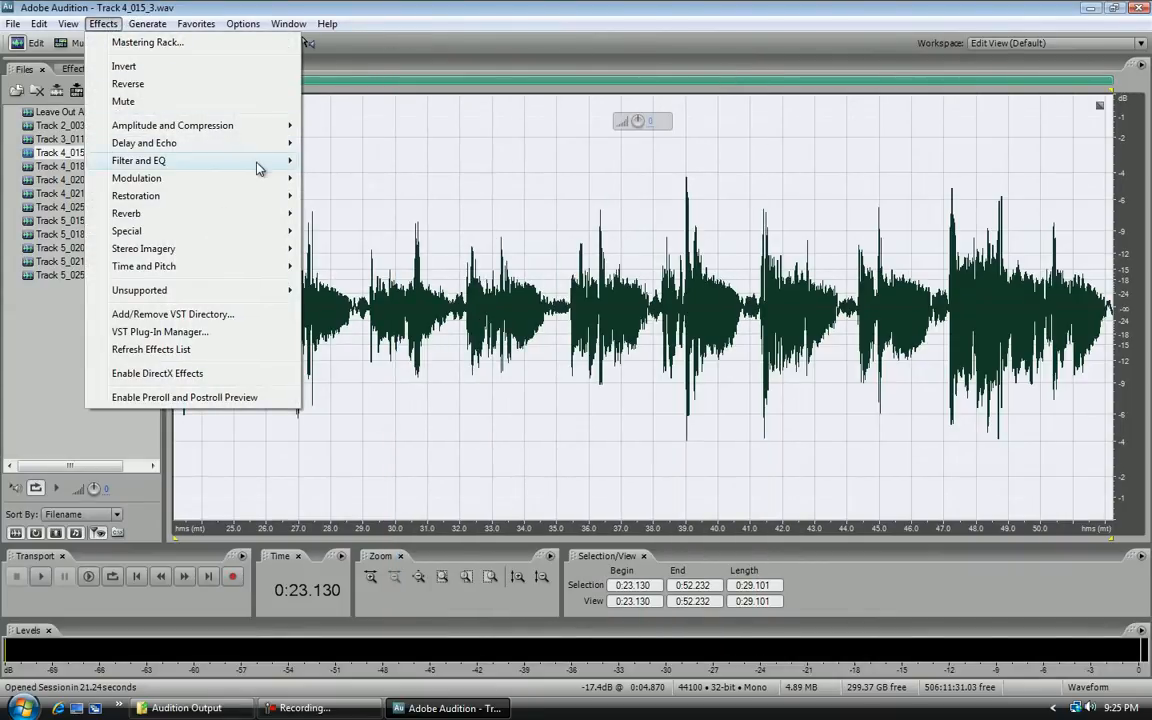
{"action": "mouse_move", "coordinate": [245, 160]}
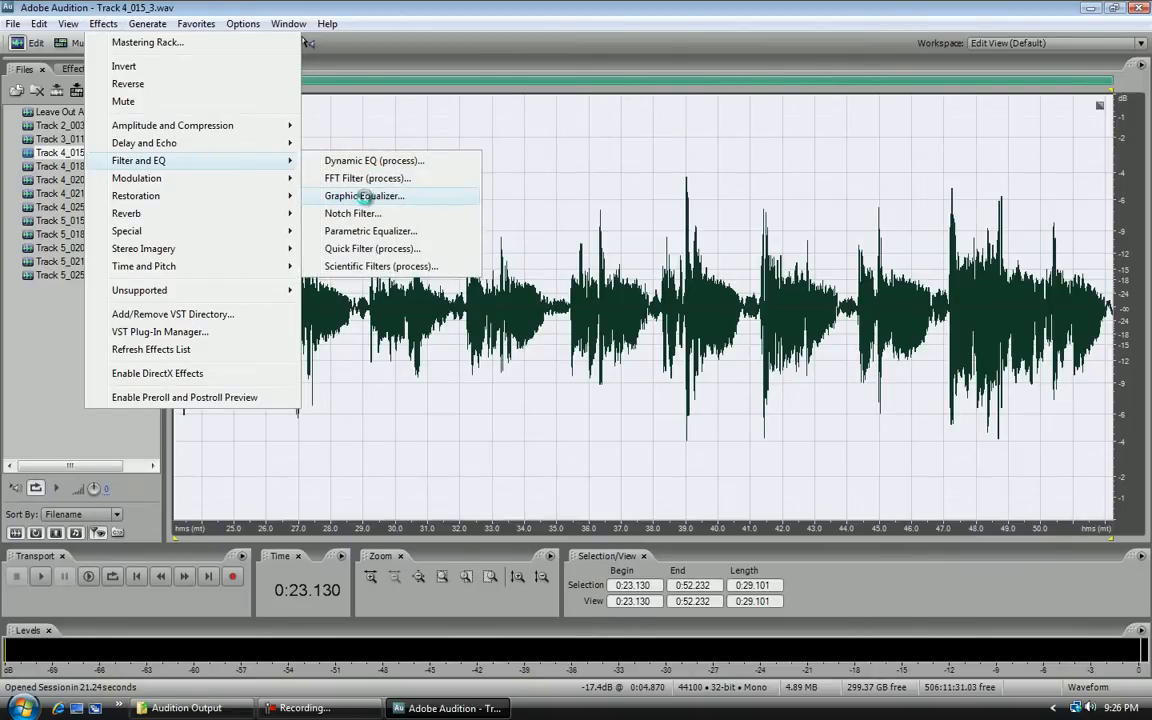
{"action": "left_click", "coordinate": [363, 196]}
{"action": "left_click", "coordinate": [523, 194]}
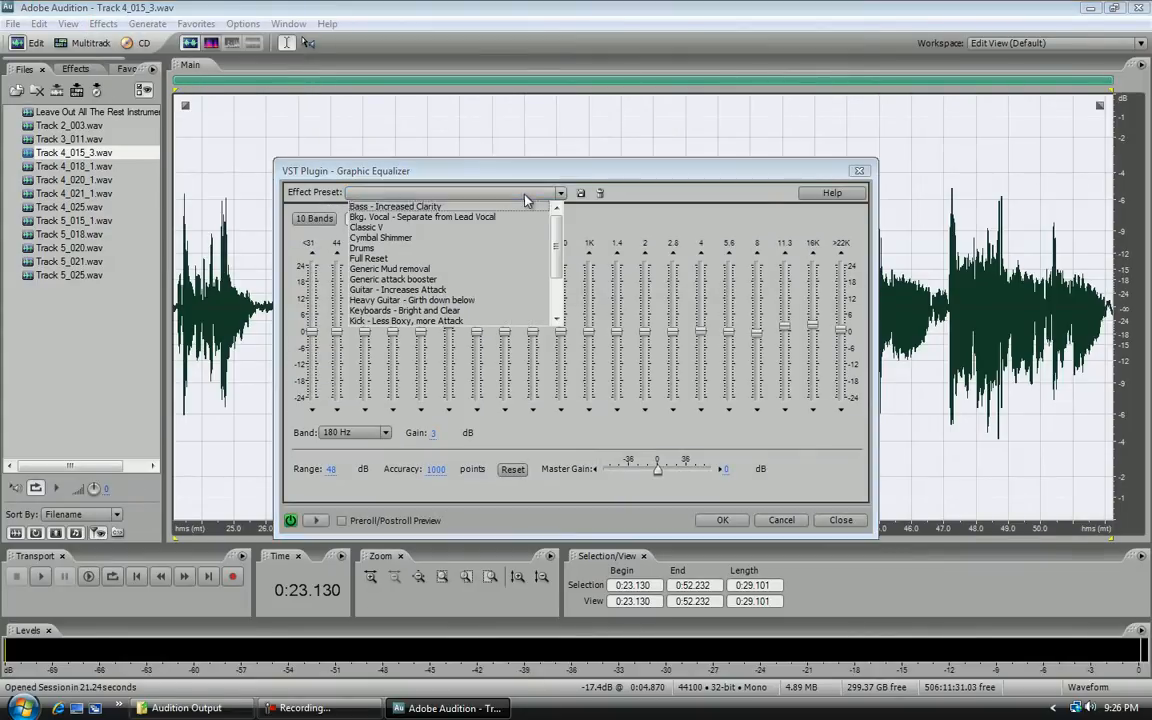
{"action": "scroll", "coordinate": [505, 225], "scroll_direction": "down", "scroll_amount": 2}
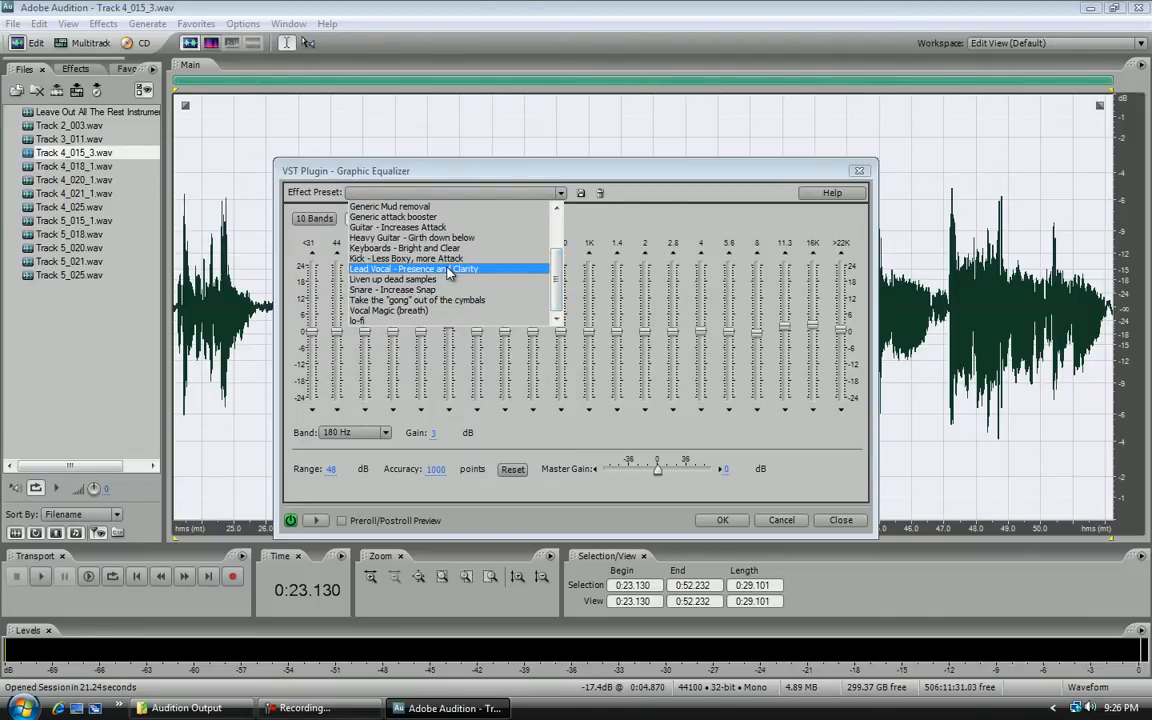
{"action": "left_click", "coordinate": [779, 190]}
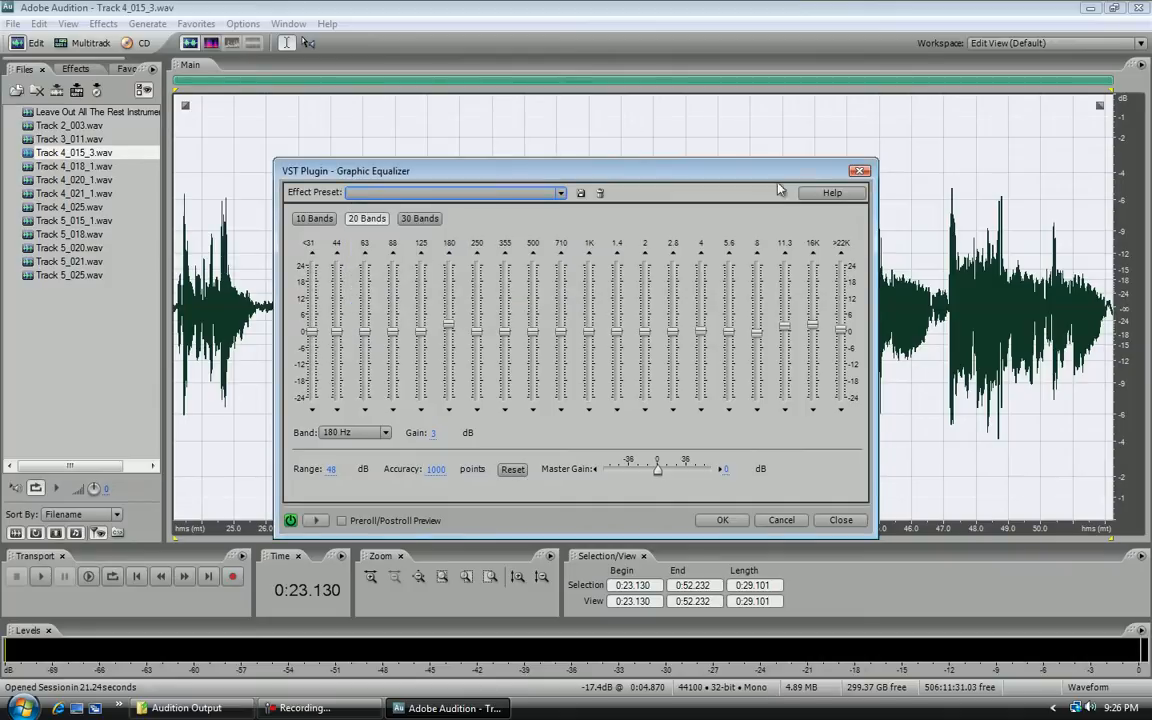
{"action": "left_click", "coordinate": [857, 173]}
- Play the Track 4_015_3 vocal from its beginning and stop playback near its end
{"action": "left_click", "coordinate": [851, 172]}
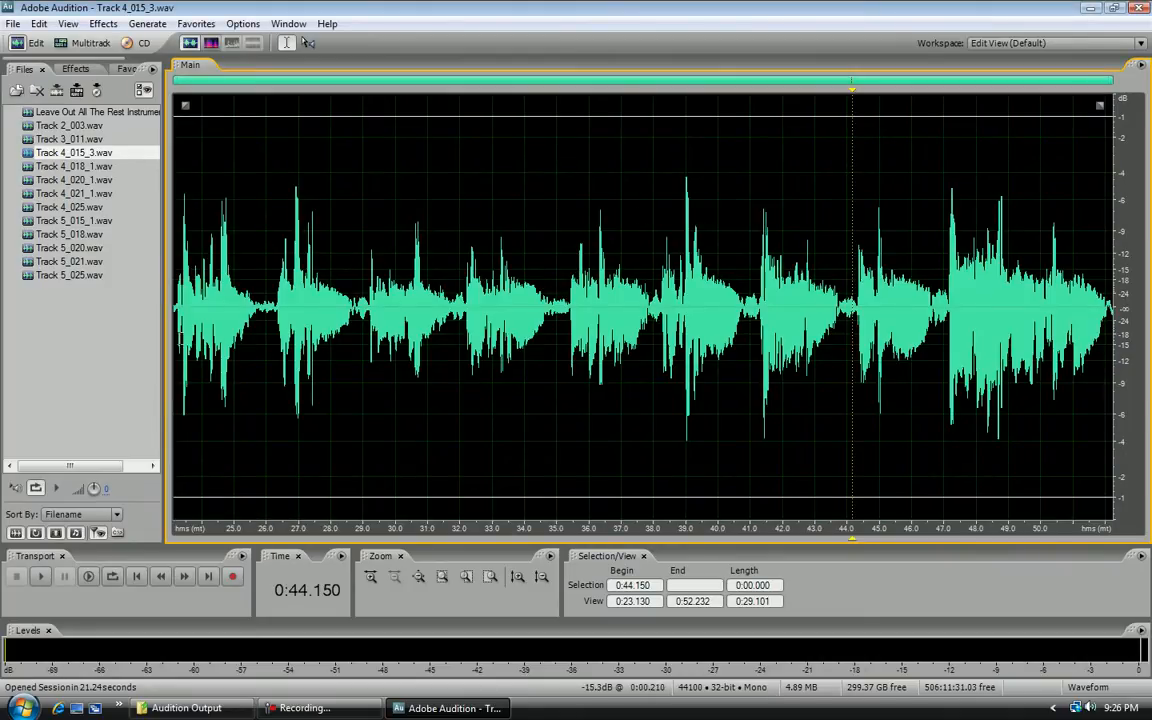
{"action": "key", "text": "ctrl+a"}
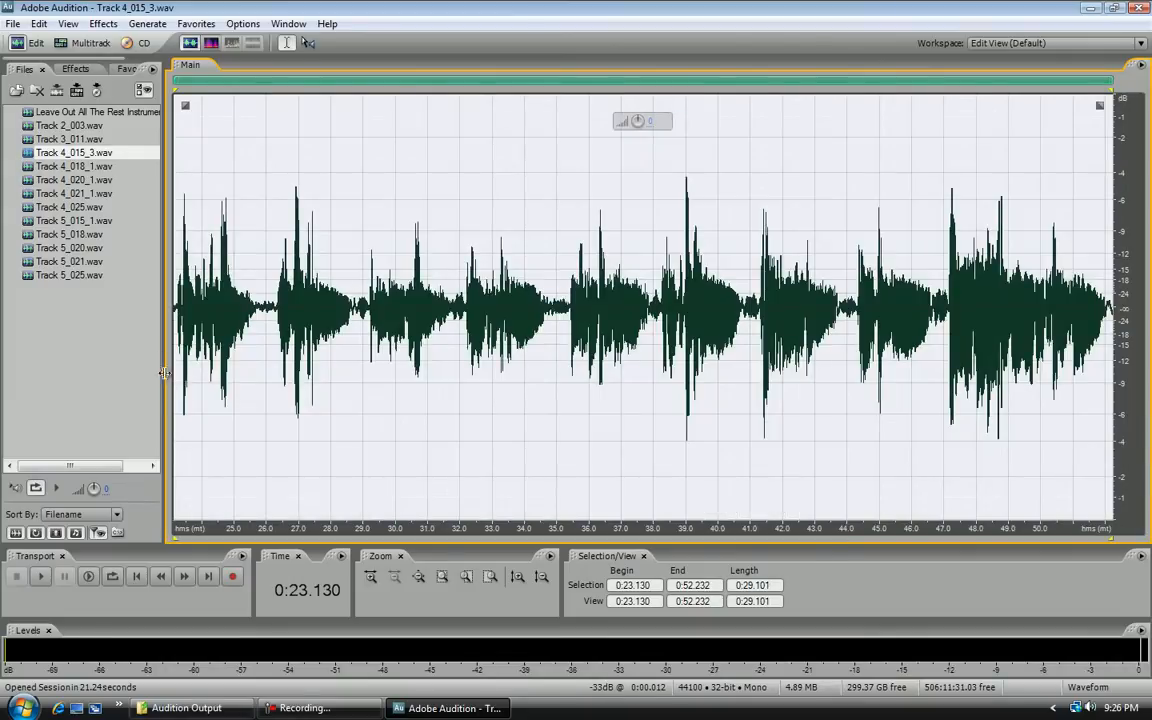
{"action": "left_click", "coordinate": [176, 305]}
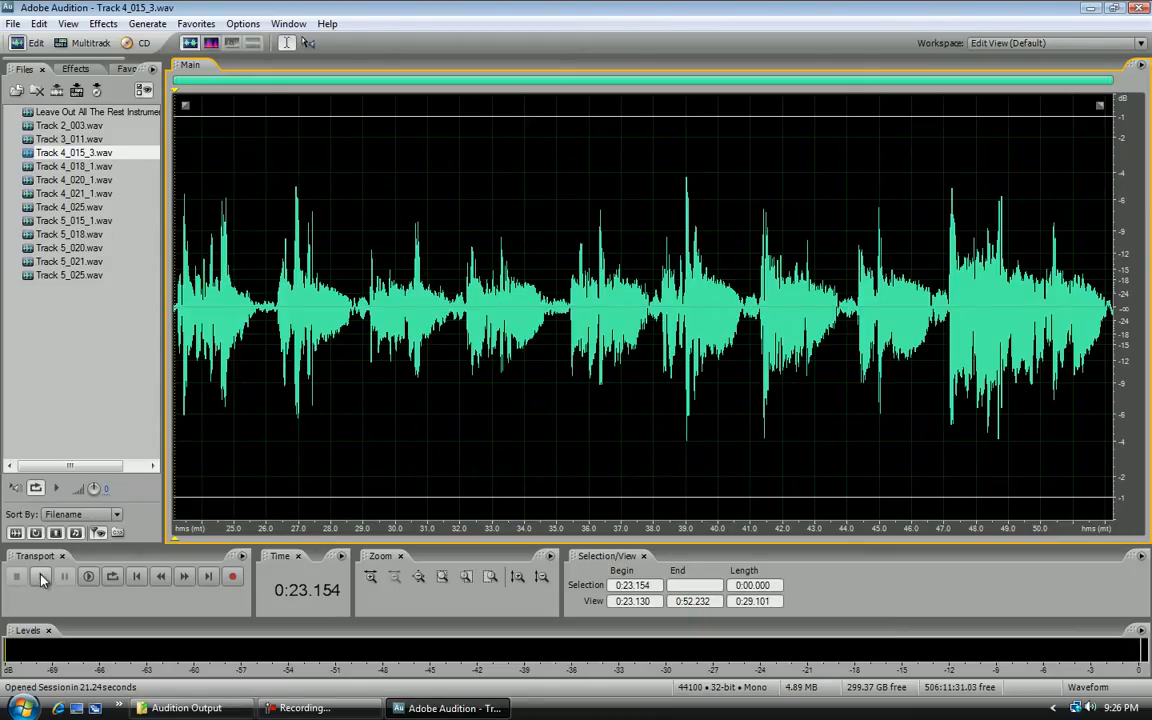
{"action": "left_click", "coordinate": [41, 577]}
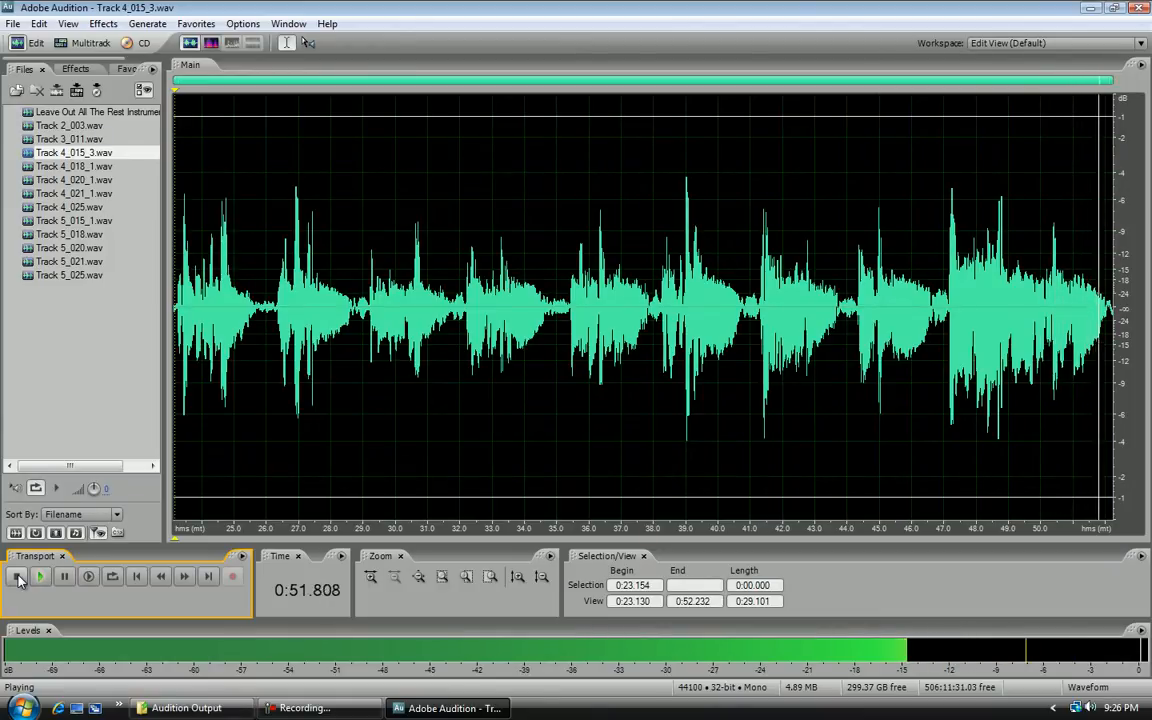
{"action": "left_click", "coordinate": [18, 578]}
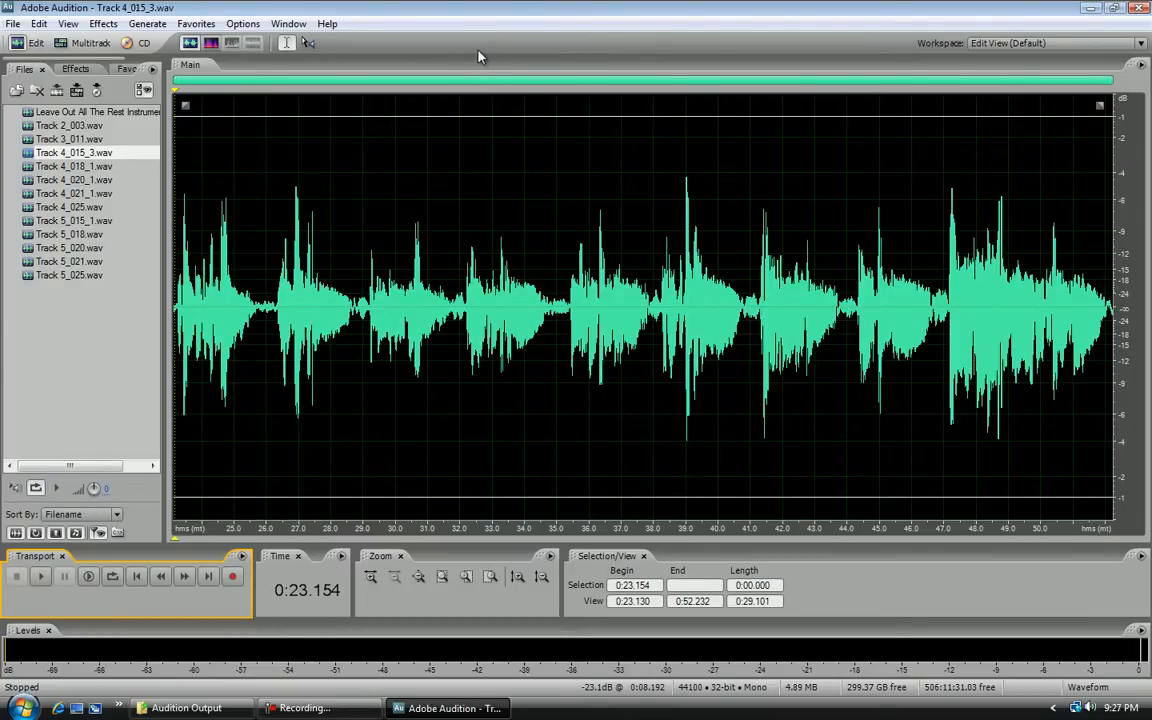
{"action": "left_click", "coordinate": [39, 23]}
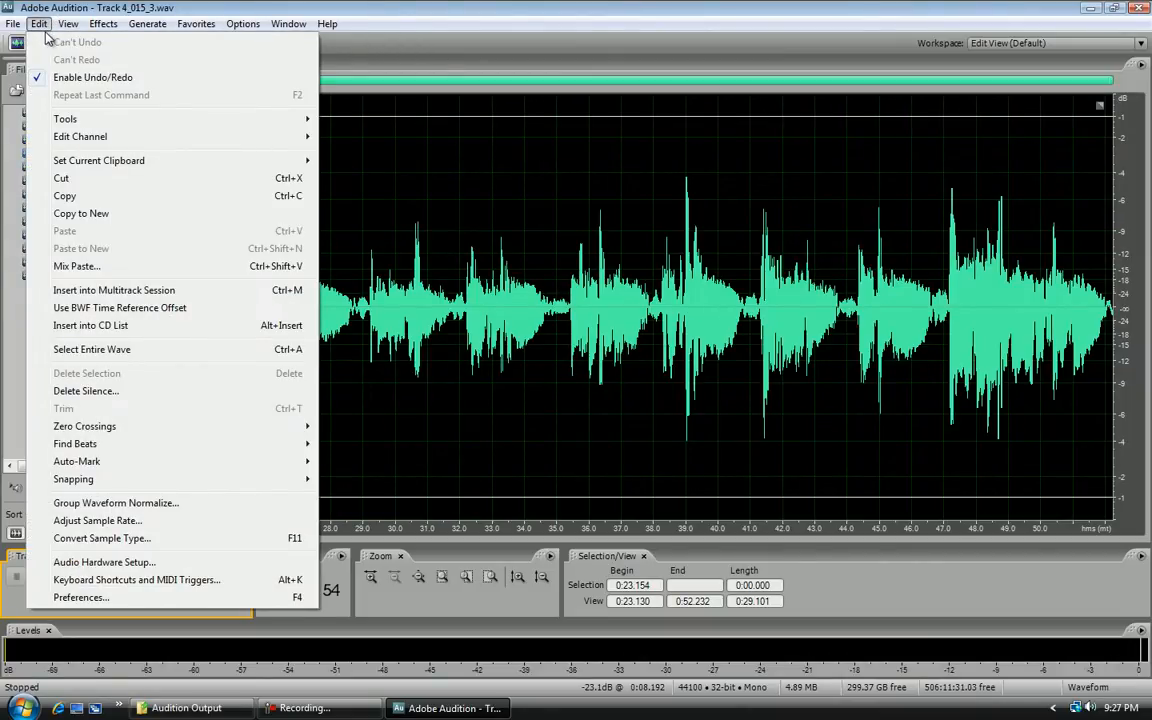
{"action": "left_click", "coordinate": [42, 25]}
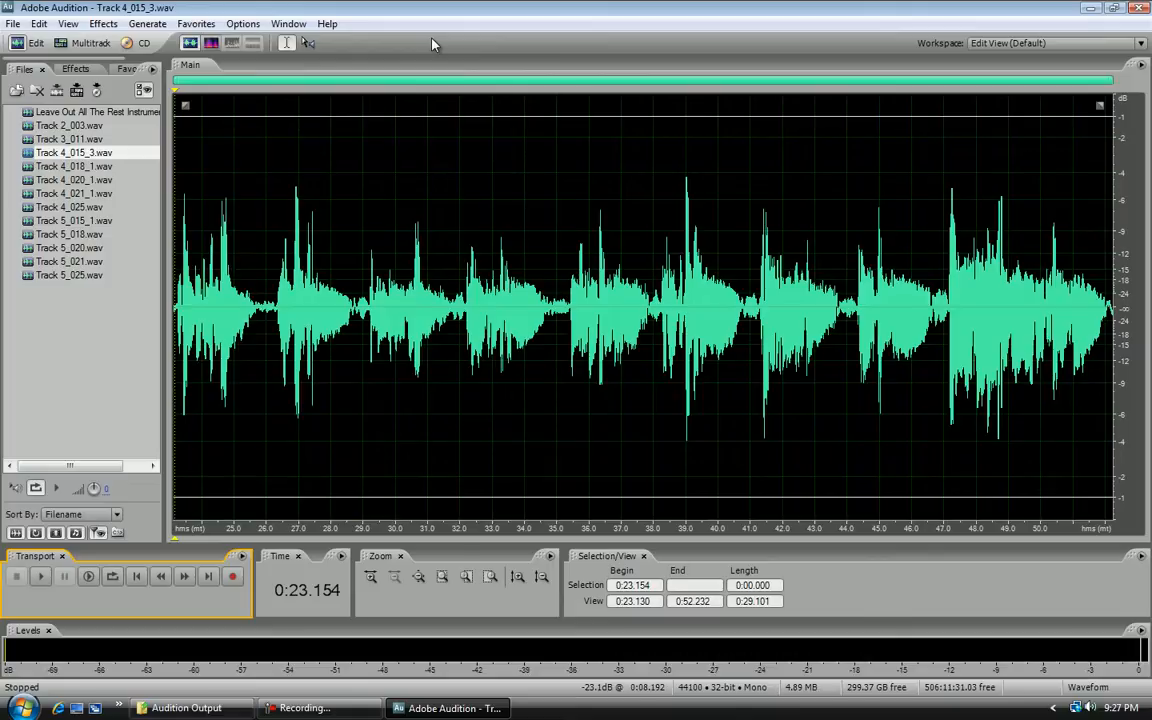
{"action": "left_click", "coordinate": [110, 25]}
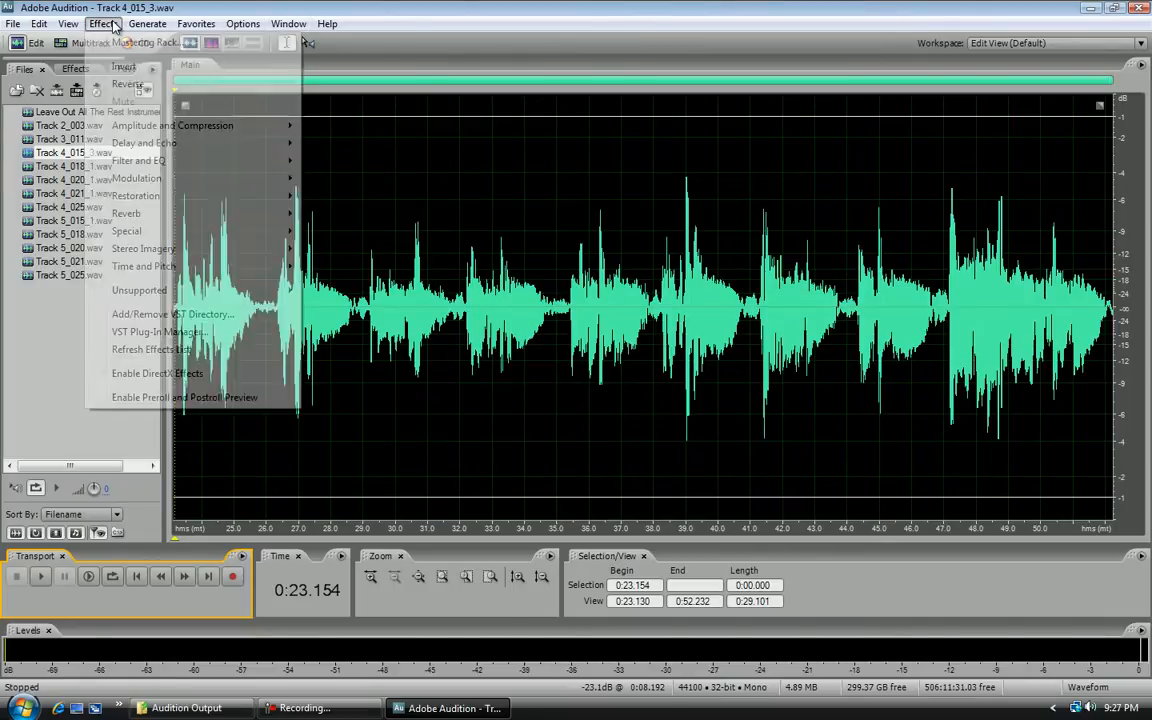
{"action": "left_click", "coordinate": [110, 25]}
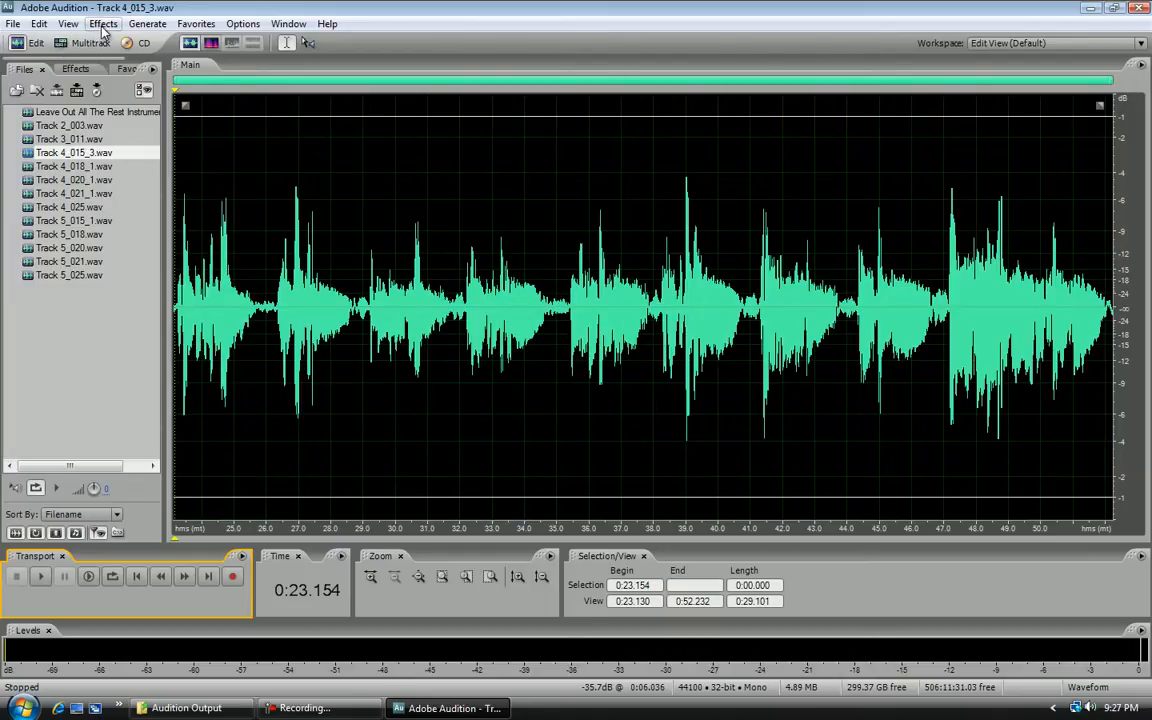
{"action": "left_click", "coordinate": [103, 26]}
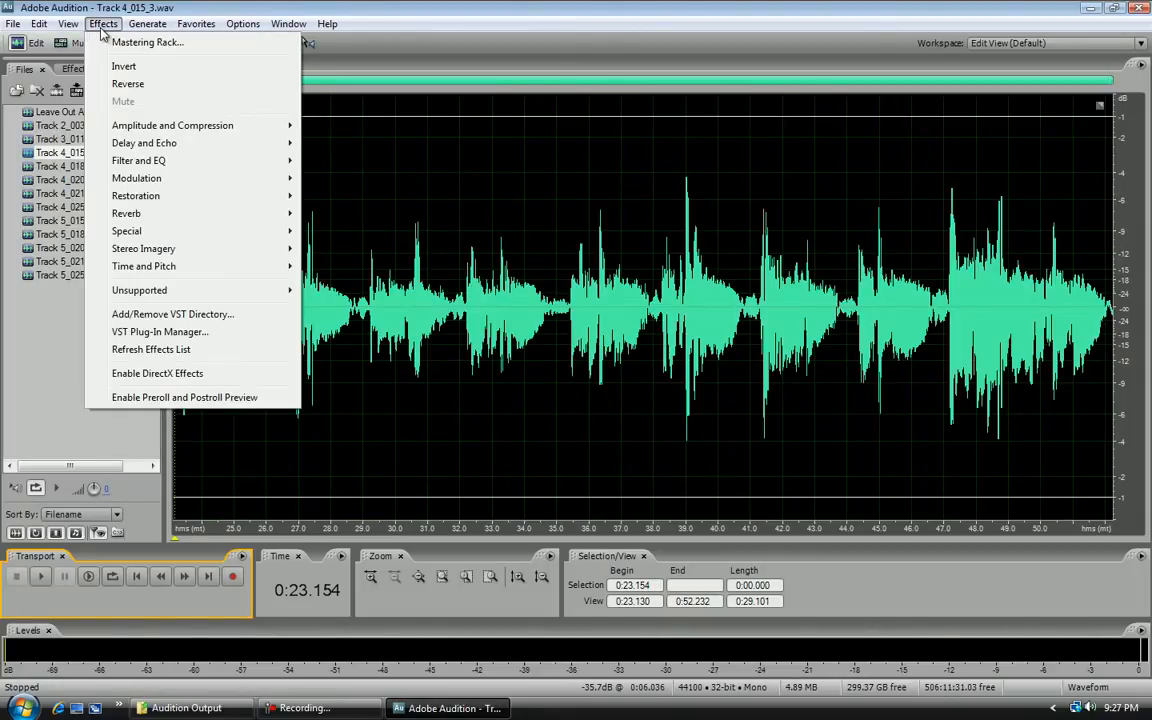
{"action": "double_click", "coordinate": [314, 175]}
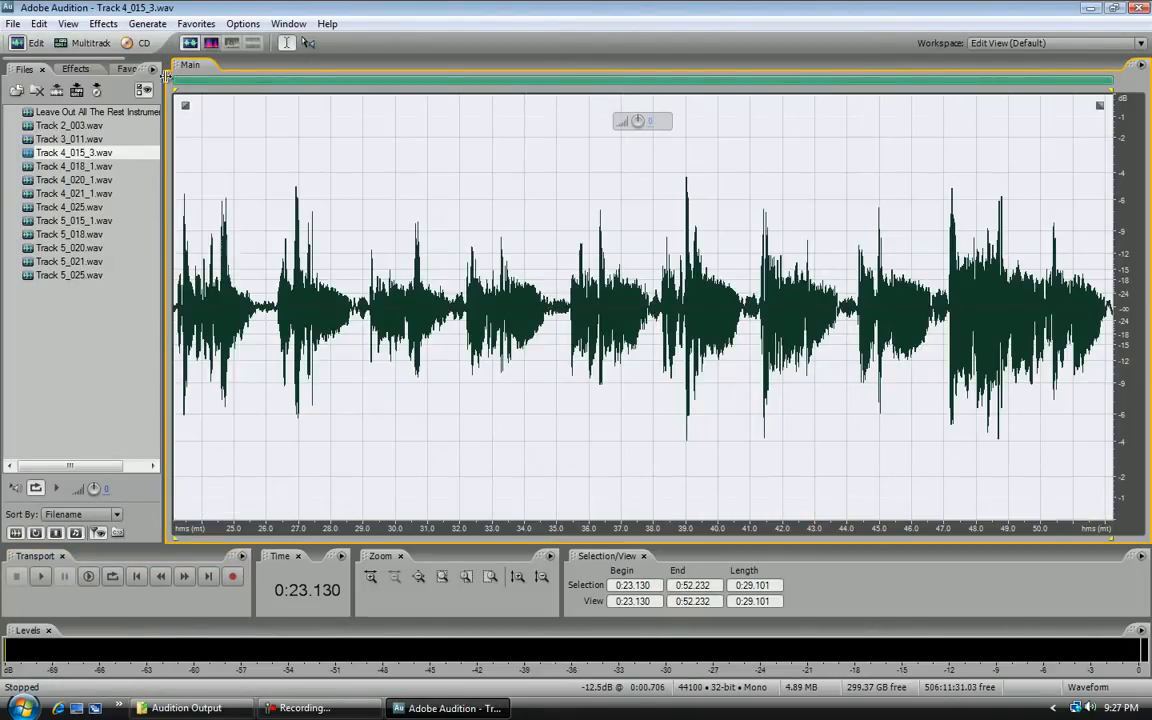
{"action": "left_click", "coordinate": [388, 298]}
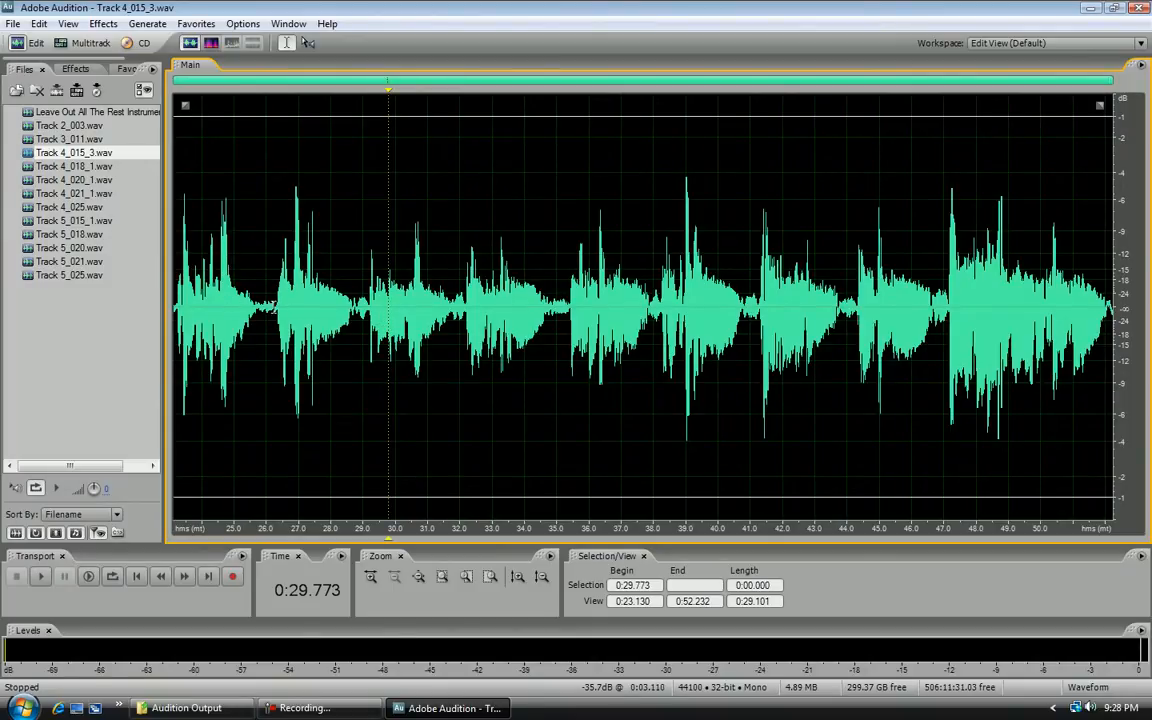
- Capture a noise reduction profile from the quiet gap between about 0:25.8 and 0:26.2 in the vocal
{"action": "left_click_drag", "start_coordinate": [272, 300], "coordinate": [259, 306]}
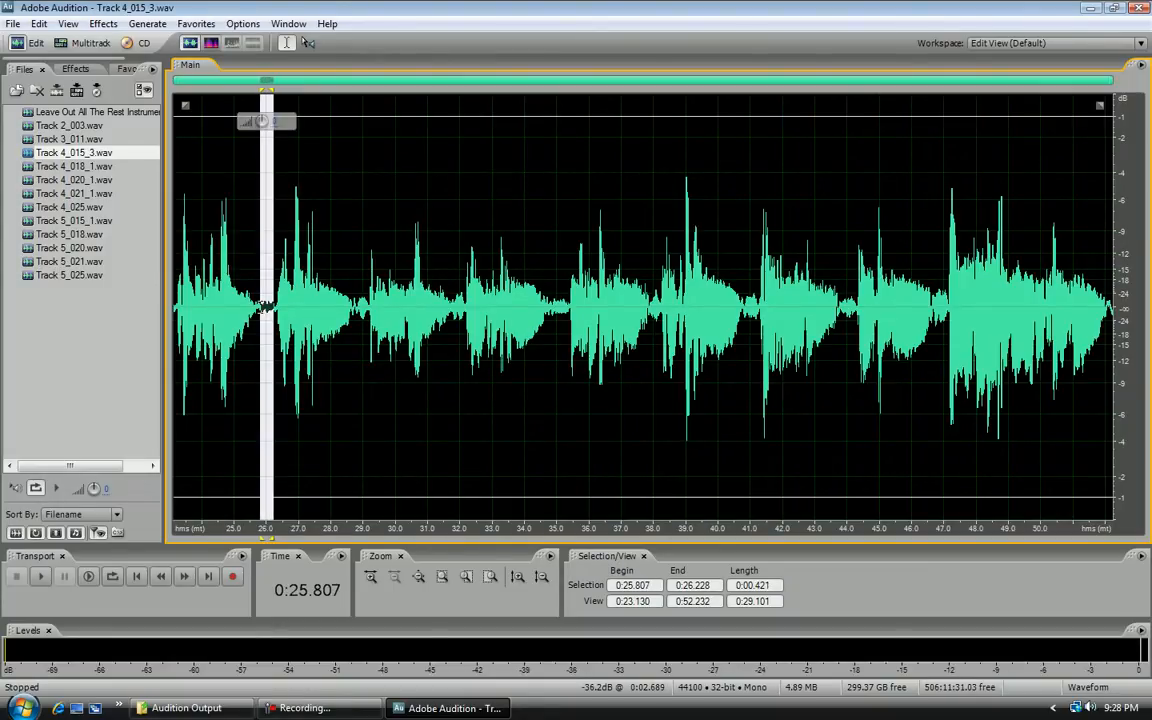
{"action": "left_click", "coordinate": [101, 23]}
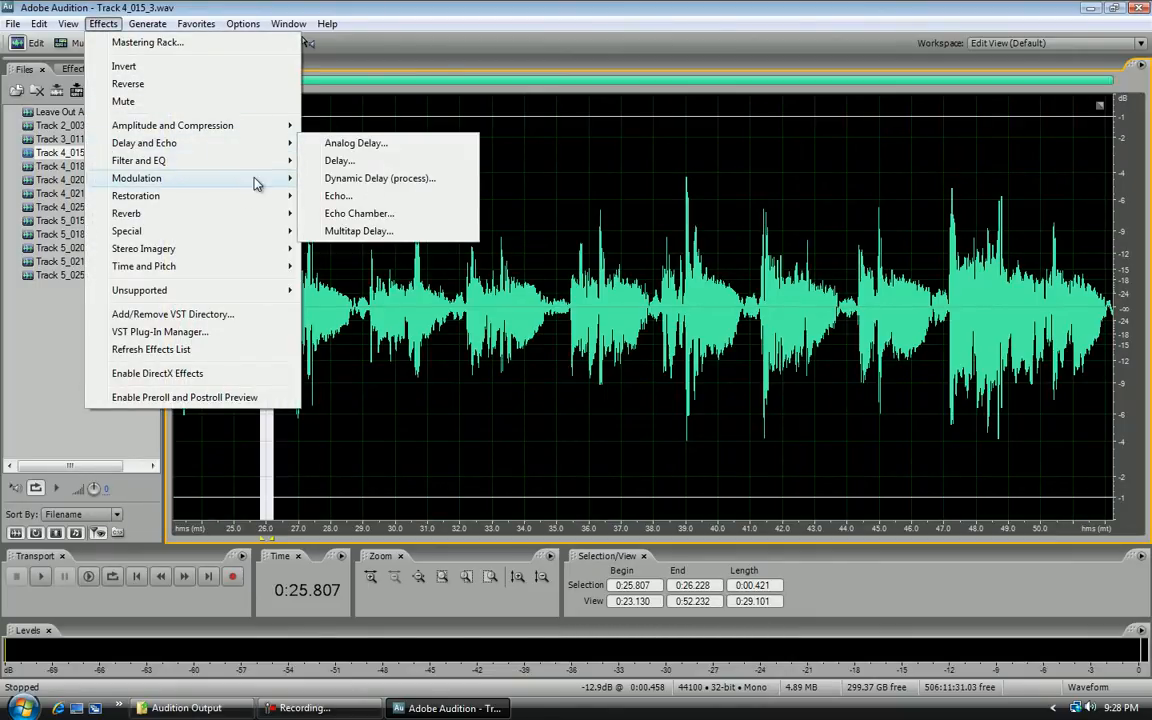
{"action": "mouse_move", "coordinate": [258, 198]}
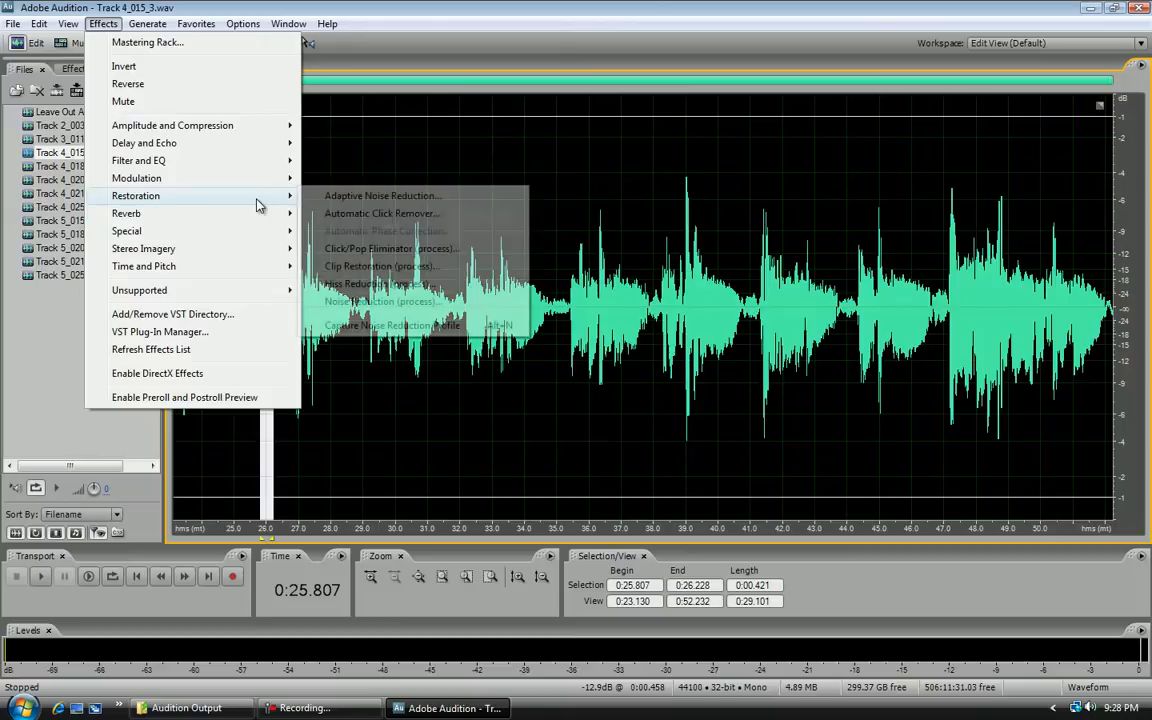
{"action": "left_click", "coordinate": [369, 326]}
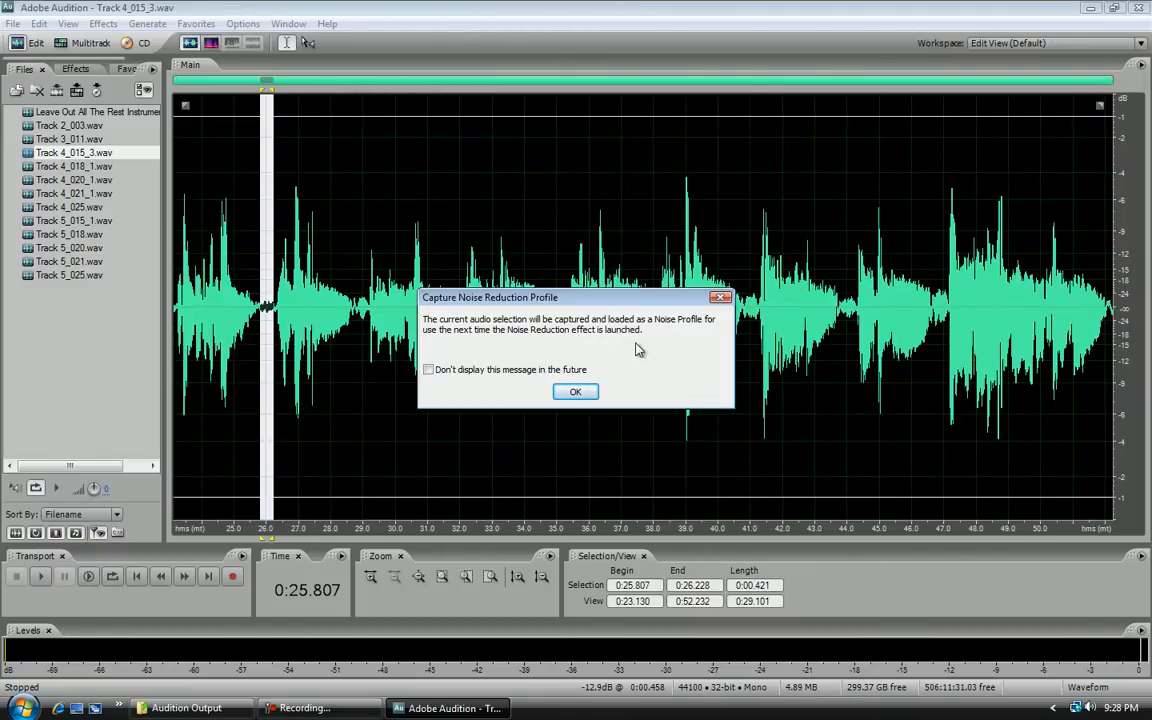
{"action": "left_click", "coordinate": [576, 392]}
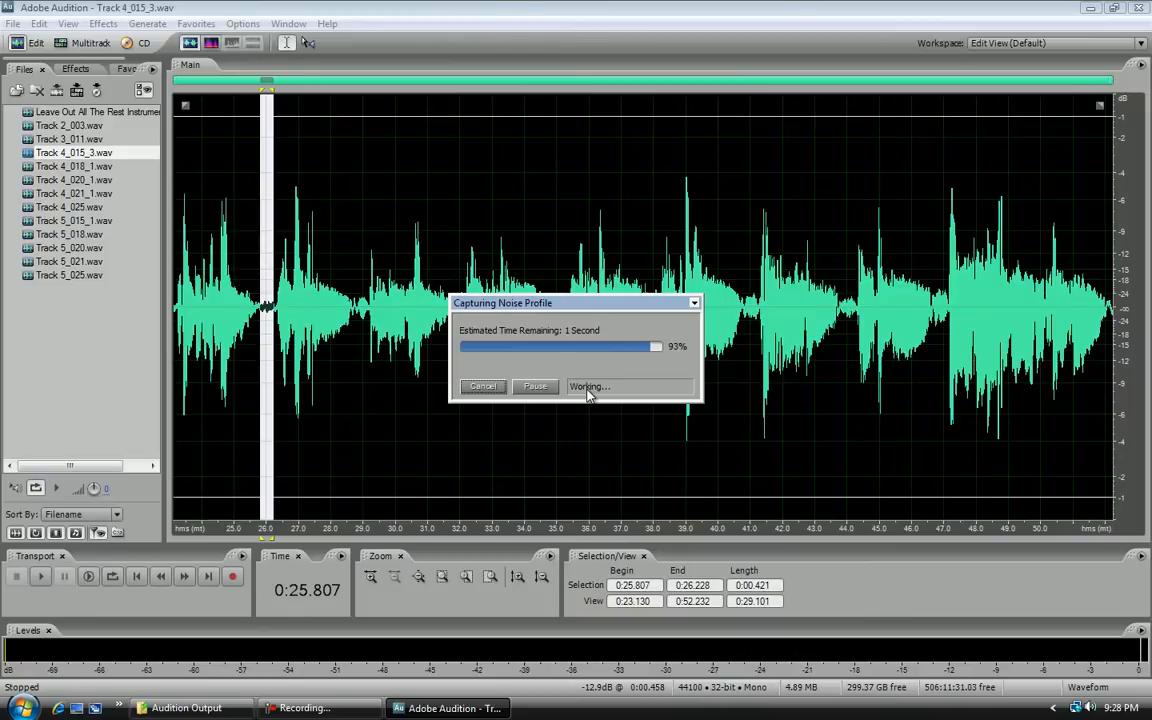
- Apply Noise Reduction with the captured profile and its preset settings to the entire Track 4_015_3 waveform
{"action": "left_click", "coordinate": [176, 300]}
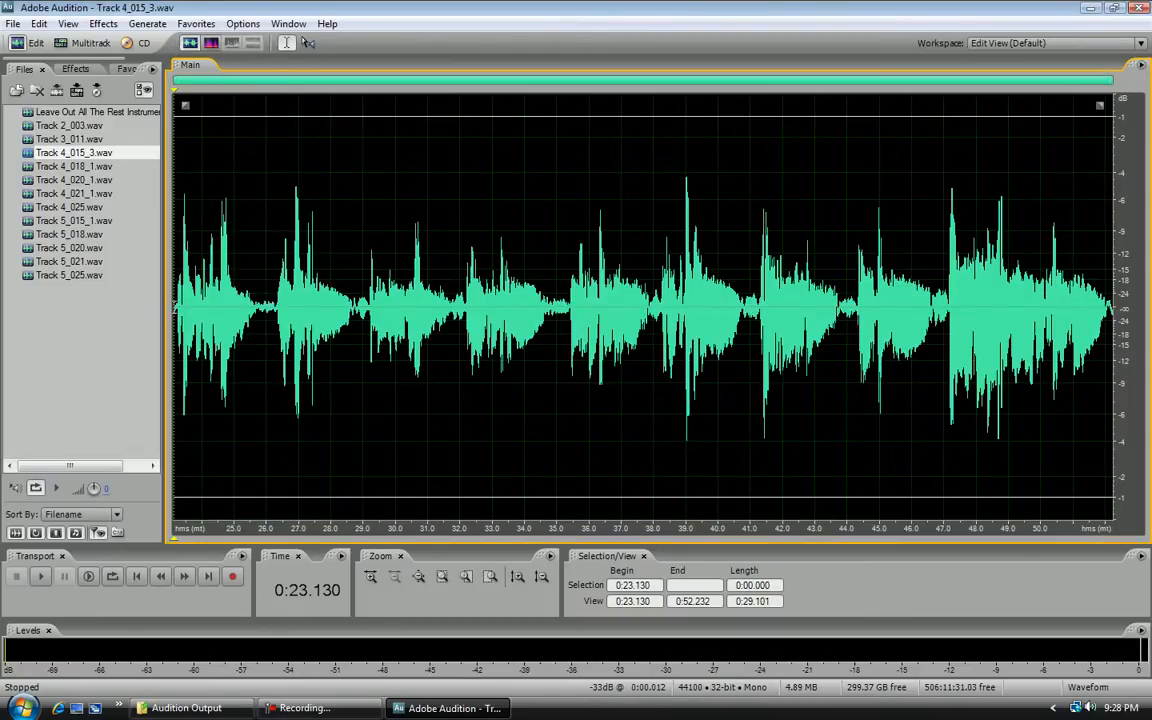
{"action": "left_click", "coordinate": [103, 23]}
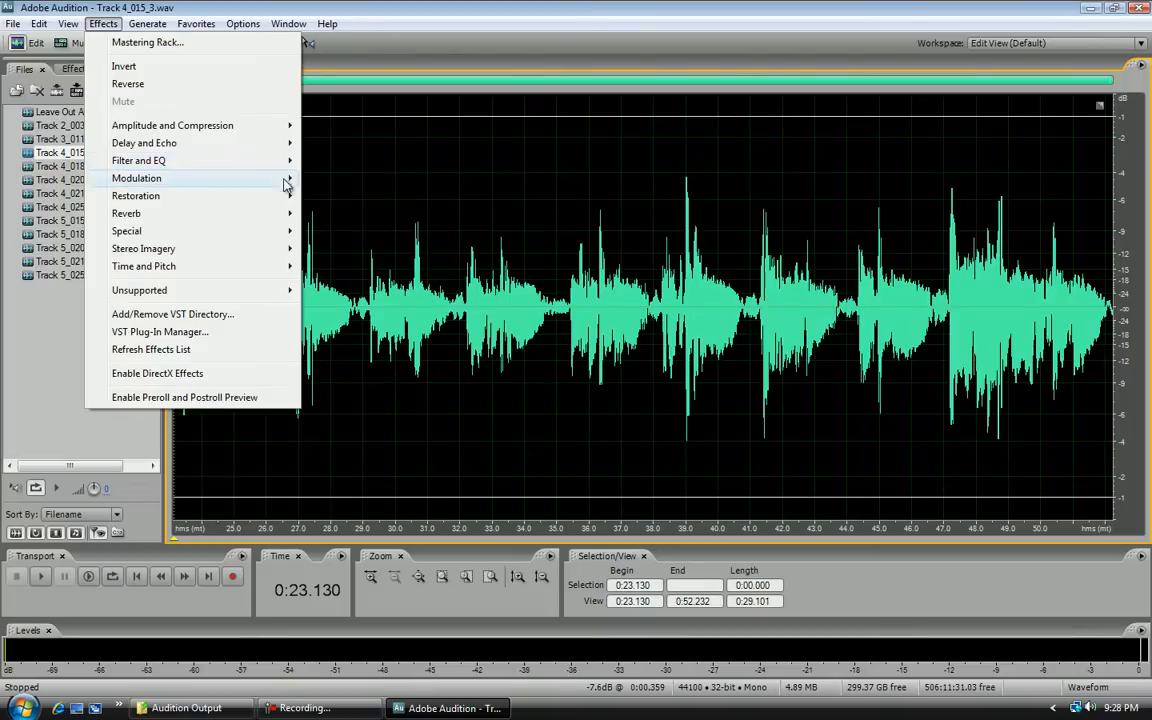
{"action": "mouse_move", "coordinate": [284, 197]}
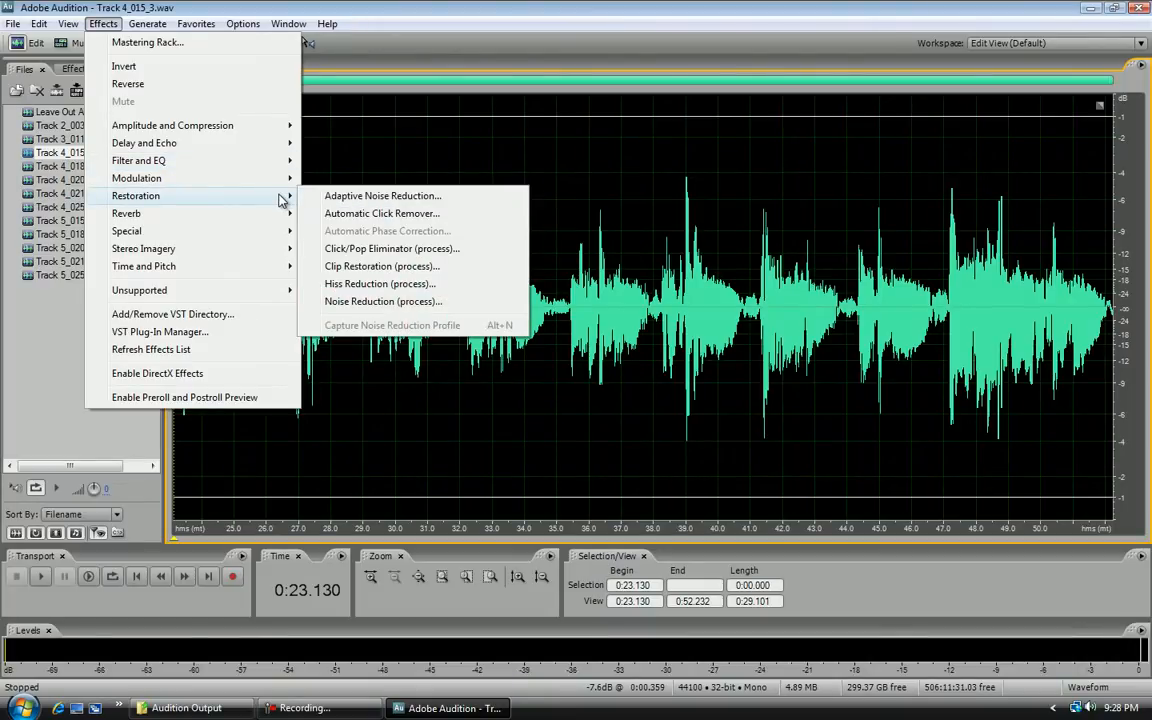
{"action": "left_click", "coordinate": [398, 303]}
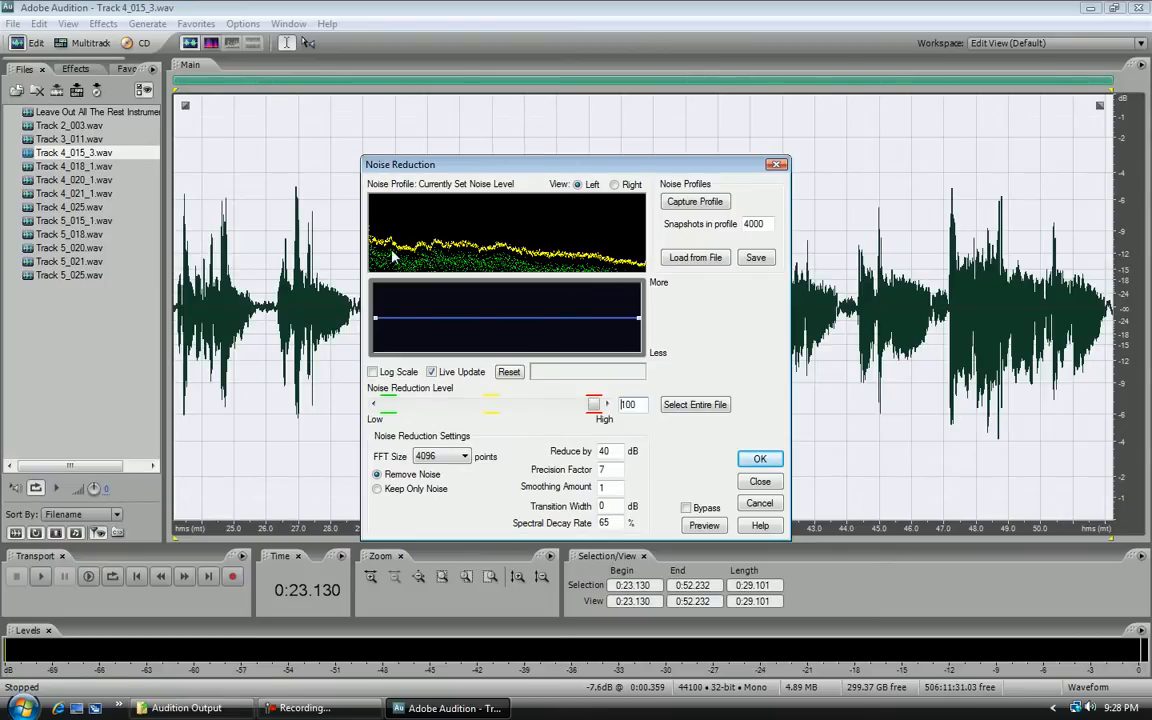
{"action": "left_click", "coordinate": [760, 460]}
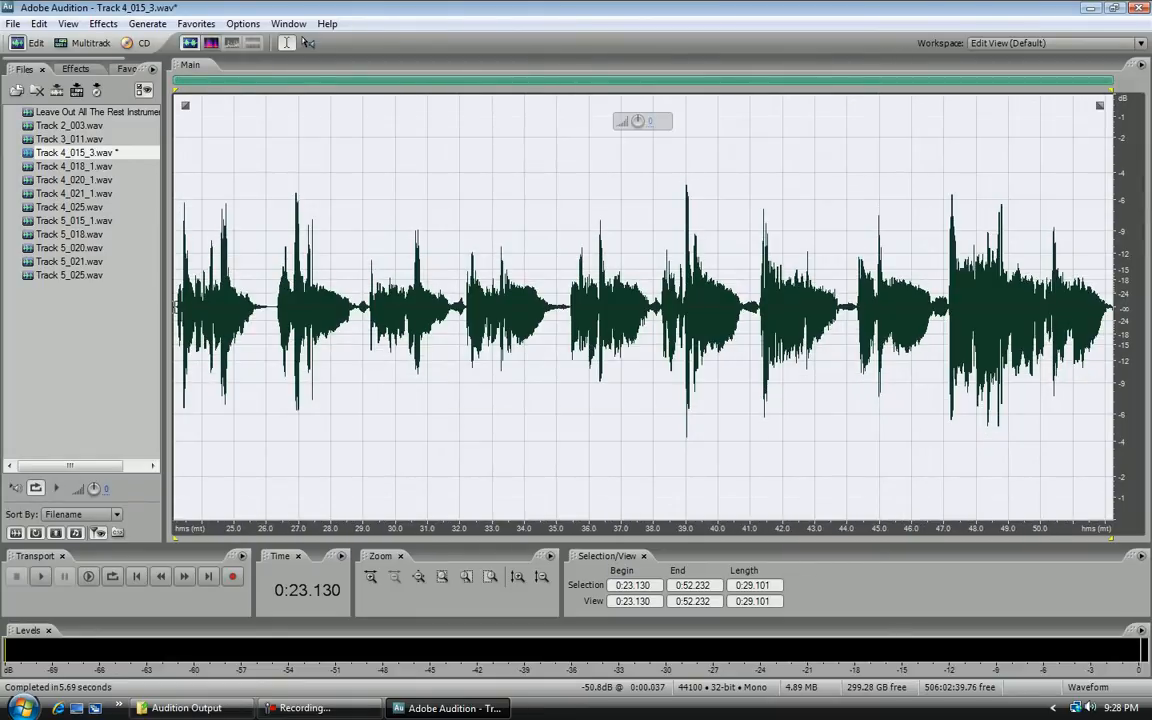
- Play the noise-reduced vocal from its beginning for several seconds and stop playback
{"action": "left_click", "coordinate": [176, 308]}
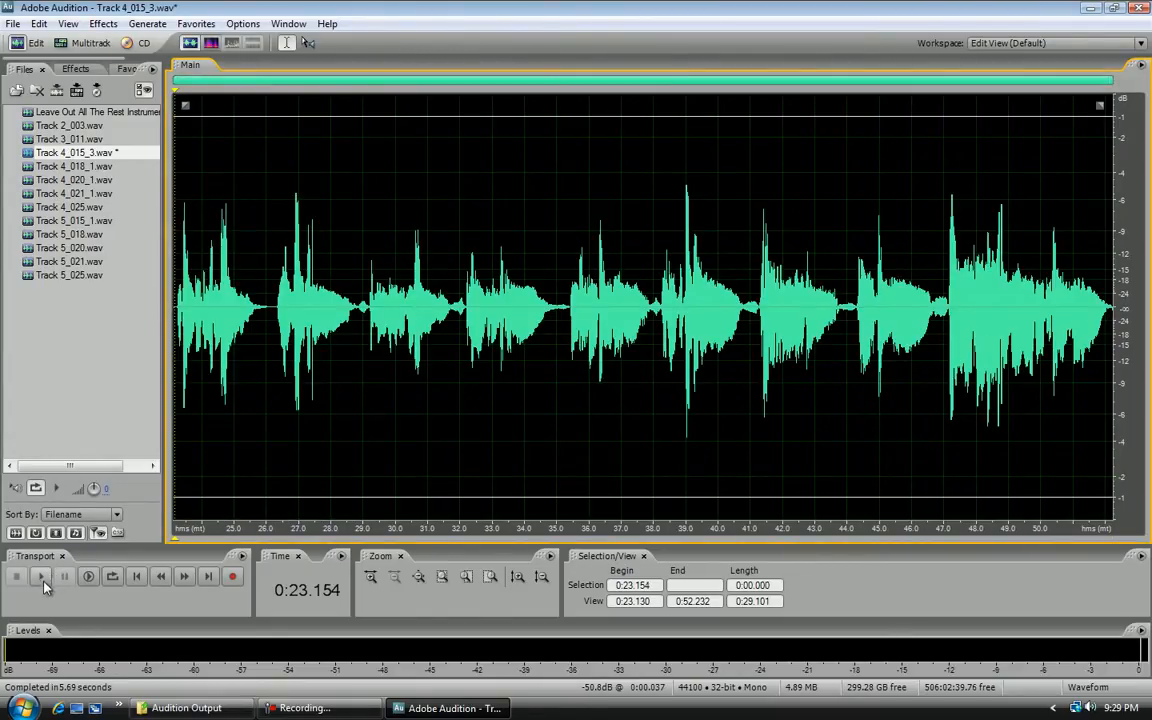
{"action": "left_click", "coordinate": [43, 580]}
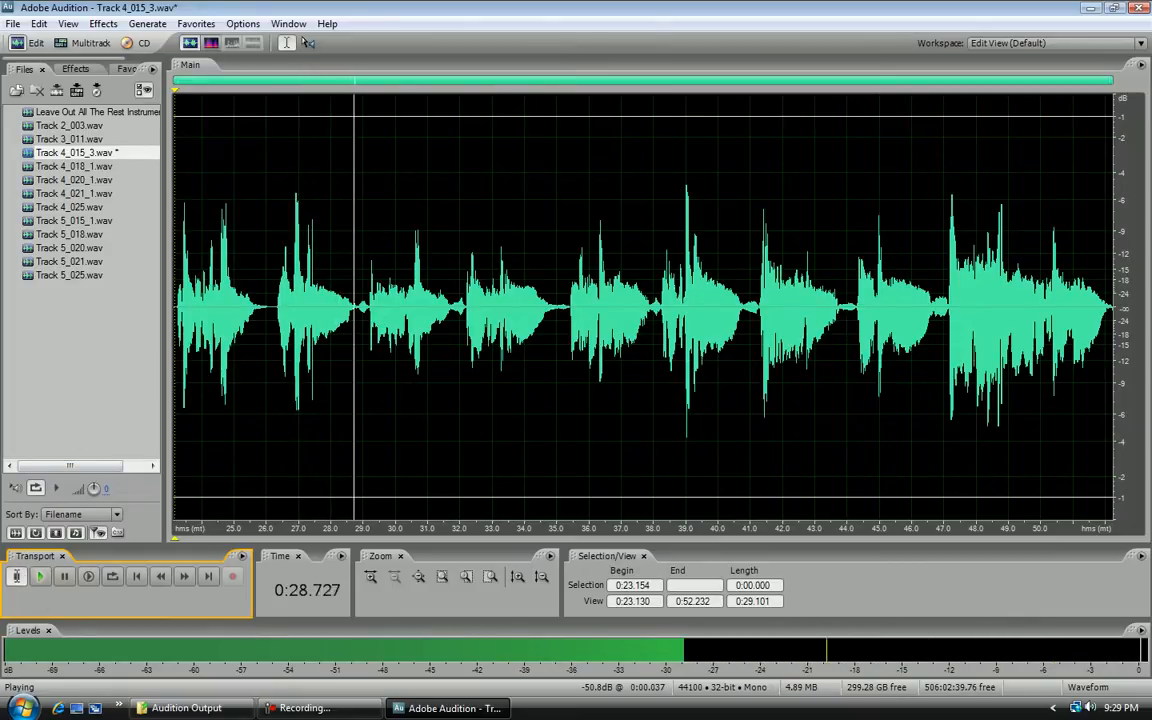
{"action": "key", "text": "space"}
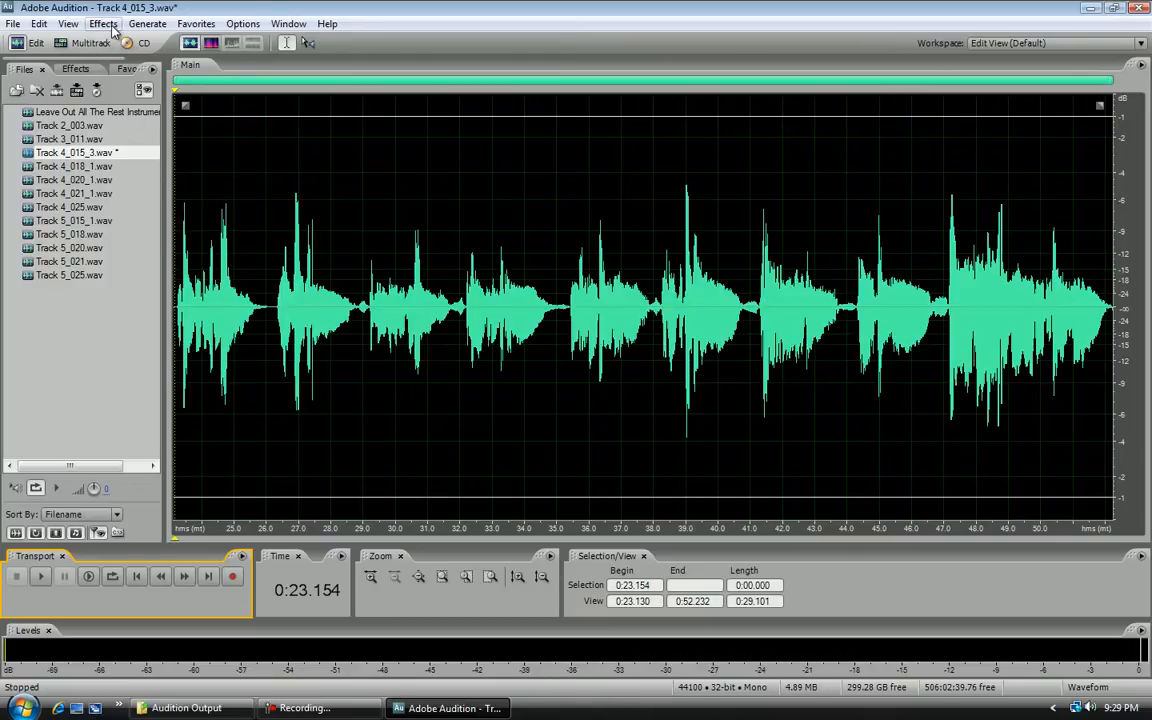
- Undo the Noise Reduction on Track 4_015_3 and clear the waveform selection by placing the cursor near its start
{"action": "left_click", "coordinate": [39, 25]}
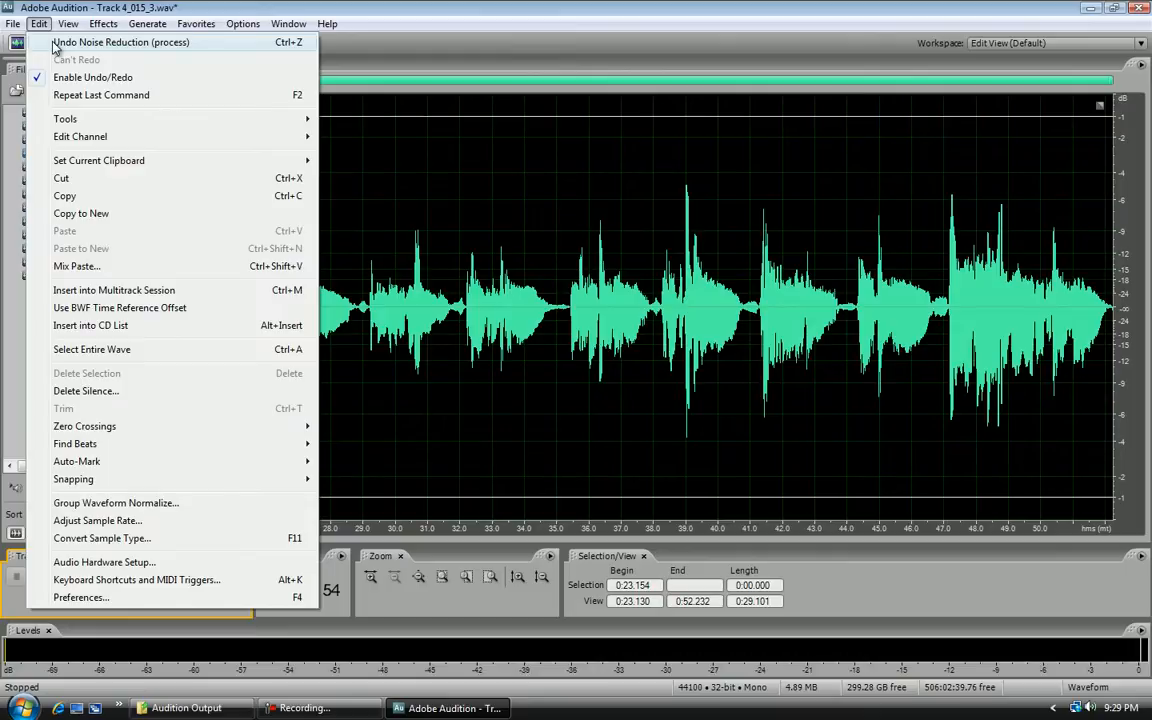
{"action": "left_click", "coordinate": [55, 45]}
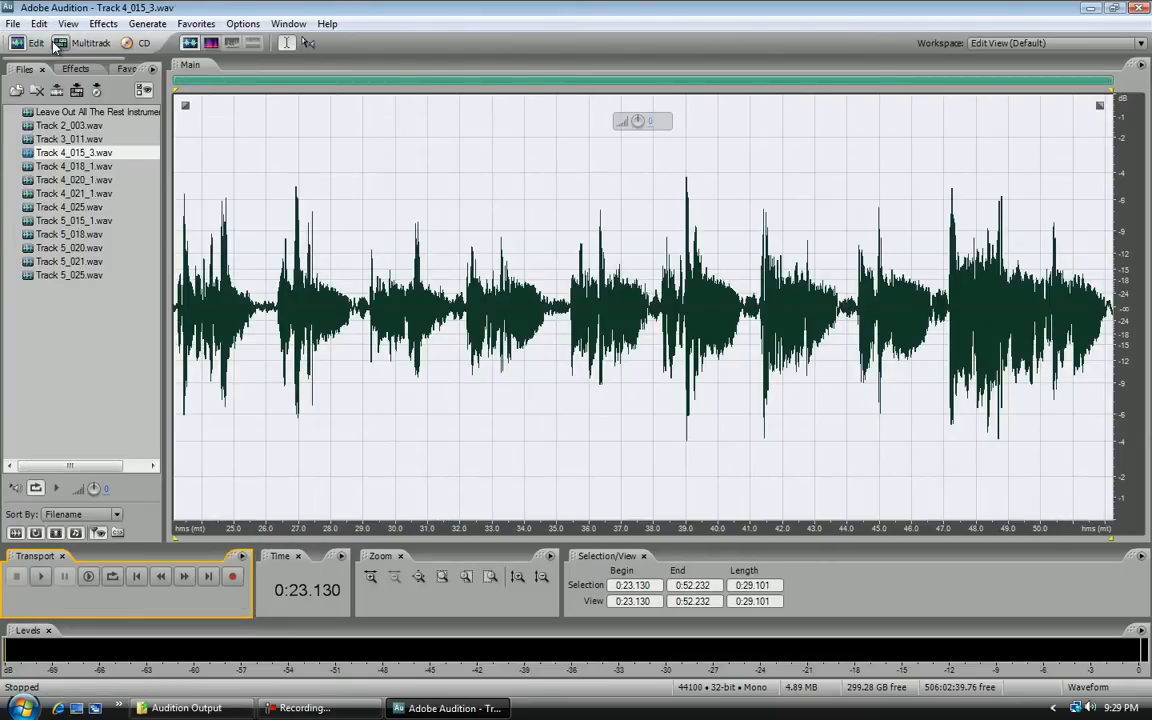
{"action": "left_click", "coordinate": [40, 24]}
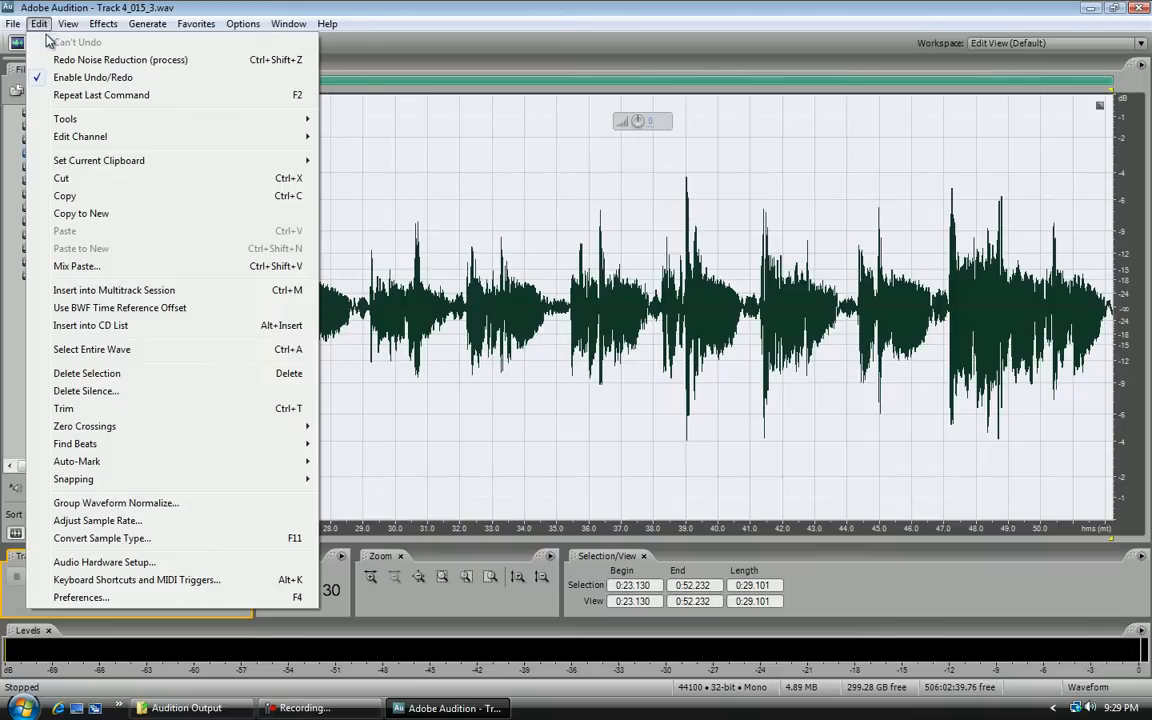
{"action": "left_click", "coordinate": [42, 24]}
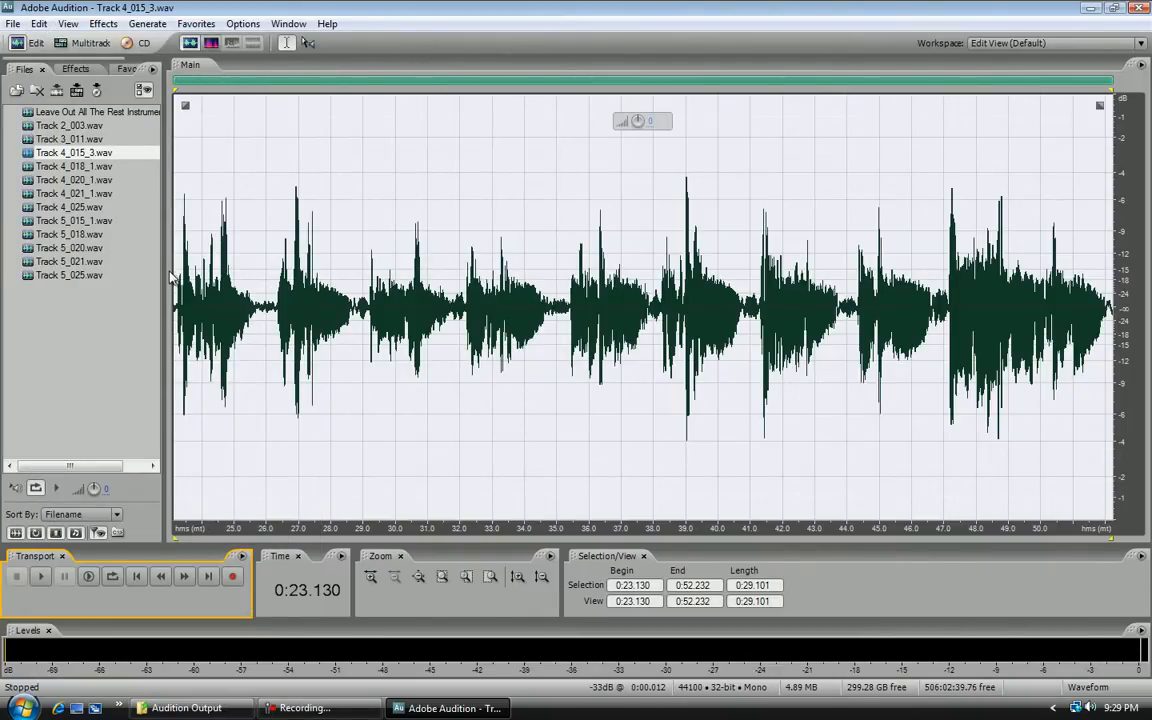
{"action": "left_click", "coordinate": [176, 305]}
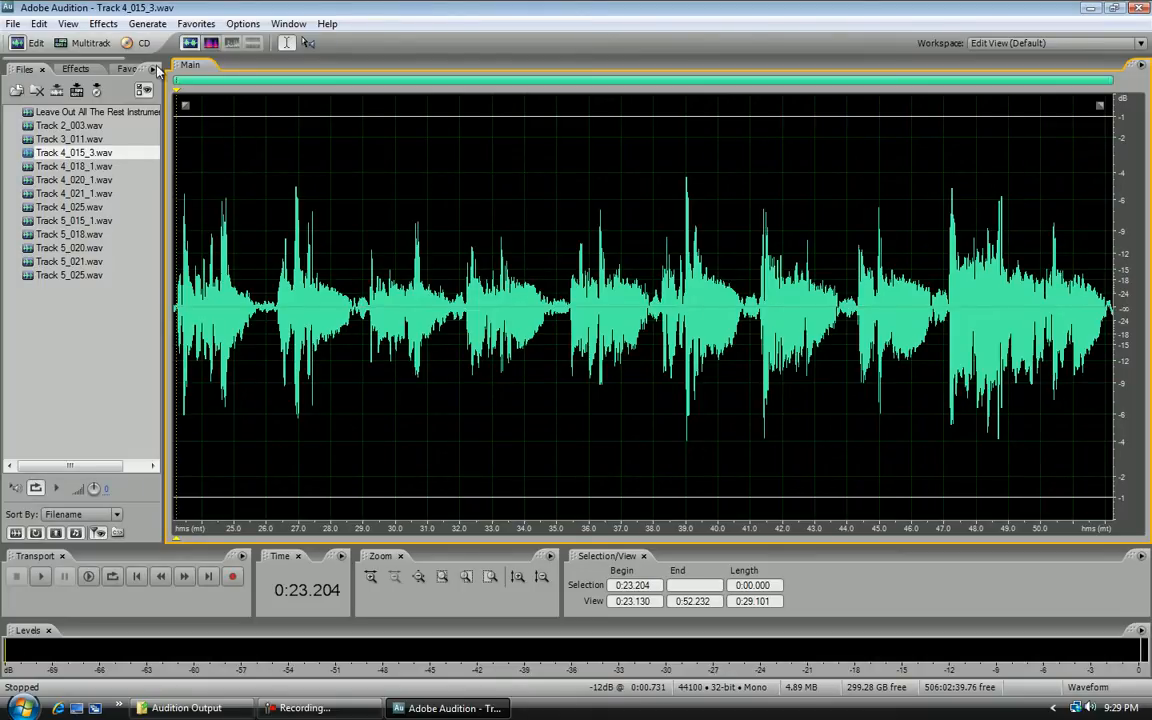
- Return to the multitrack session, examine the vocal clips down to Track 5, and minimize the window to the desktop
{"action": "left_click", "coordinate": [62, 44]}
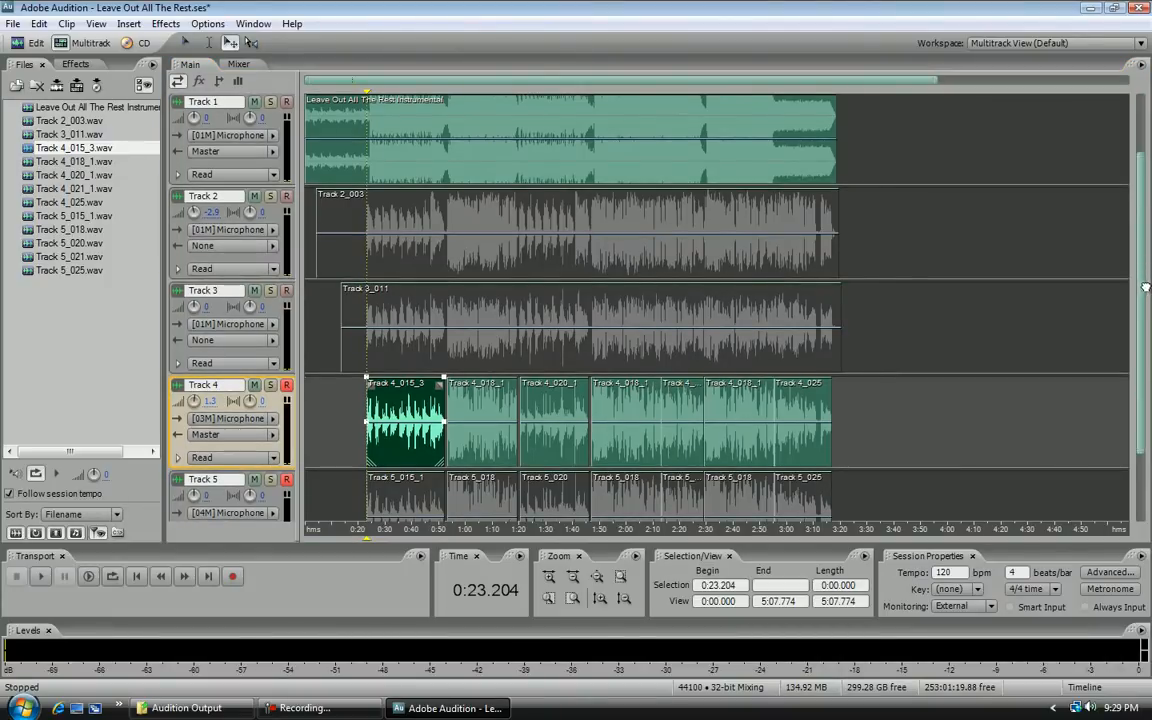
{"action": "left_click_drag", "start_coordinate": [1143, 218], "coordinate": [1148, 318]}
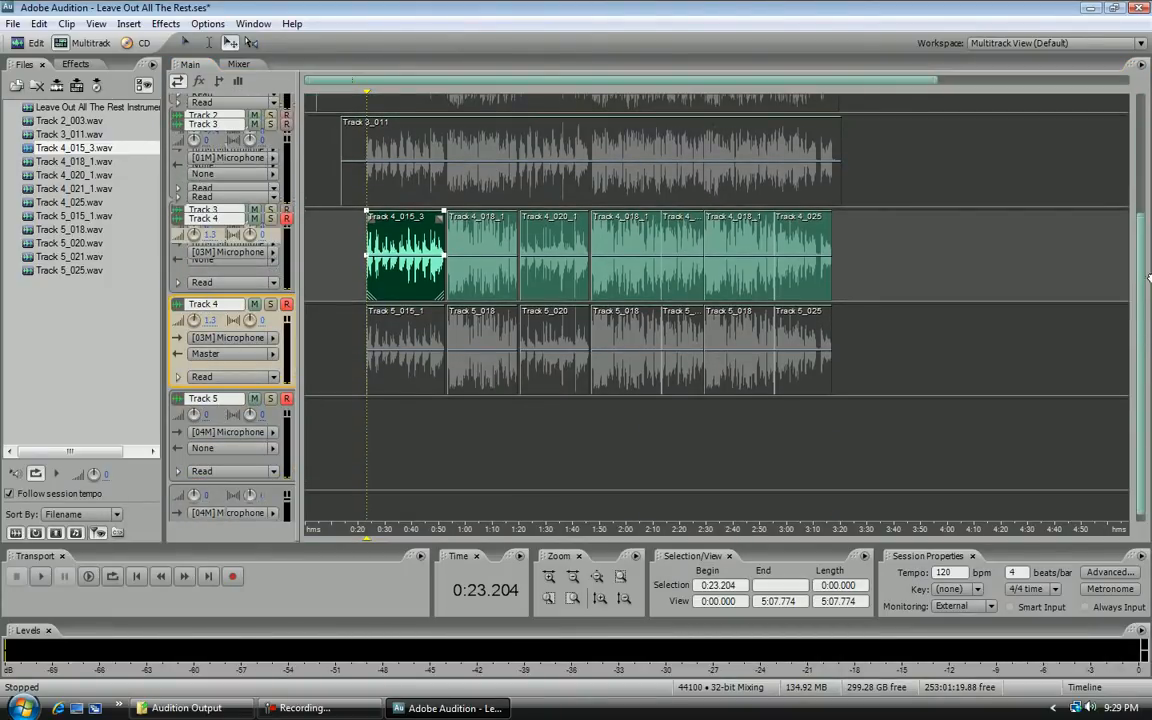
{"action": "scroll", "coordinate": [1148, 205], "scroll_direction": "up", "scroll_amount": 5}
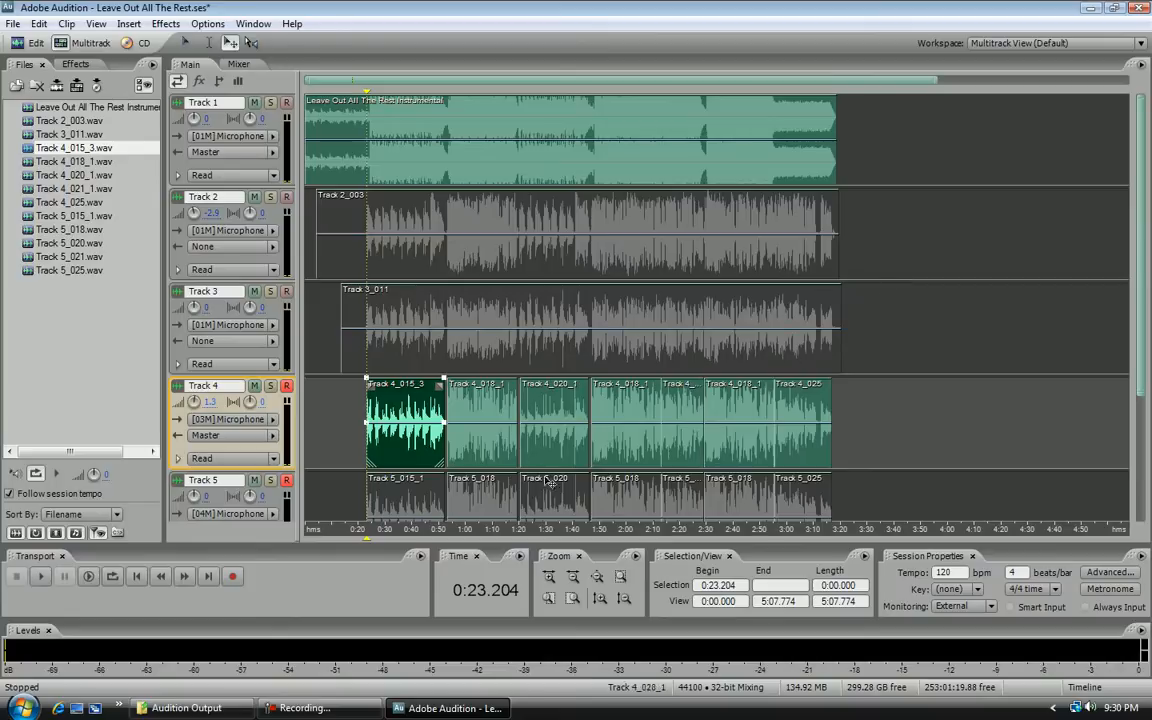
{"action": "left_click", "coordinate": [412, 710]}
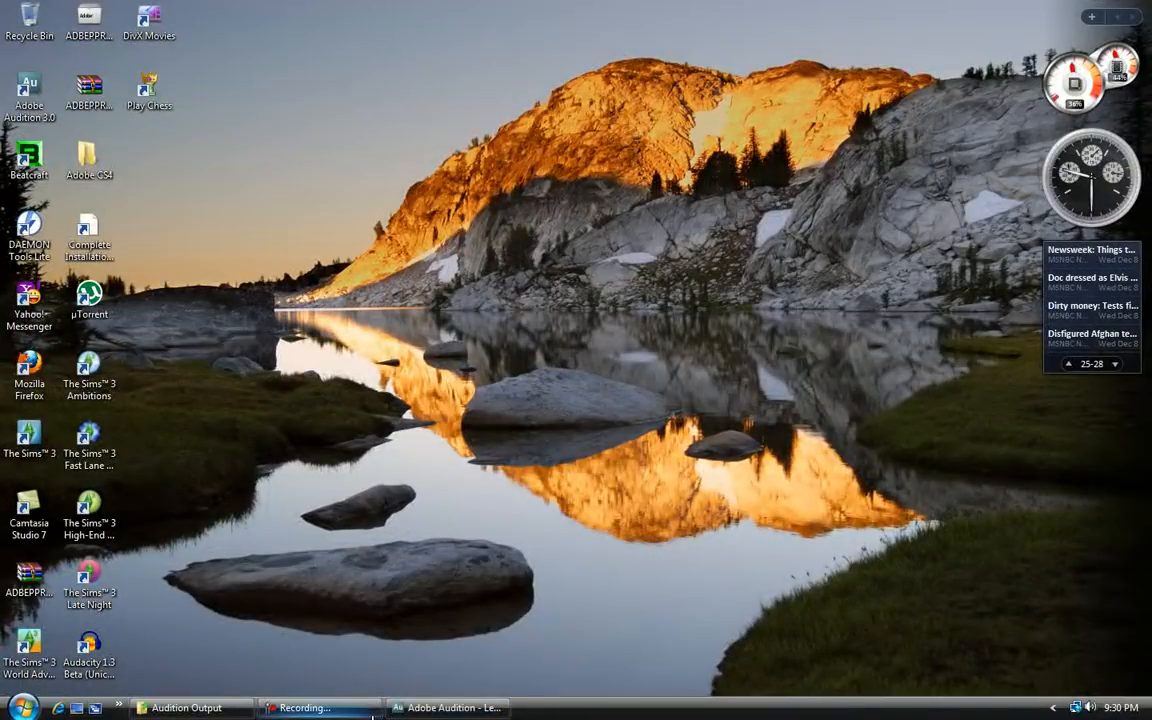